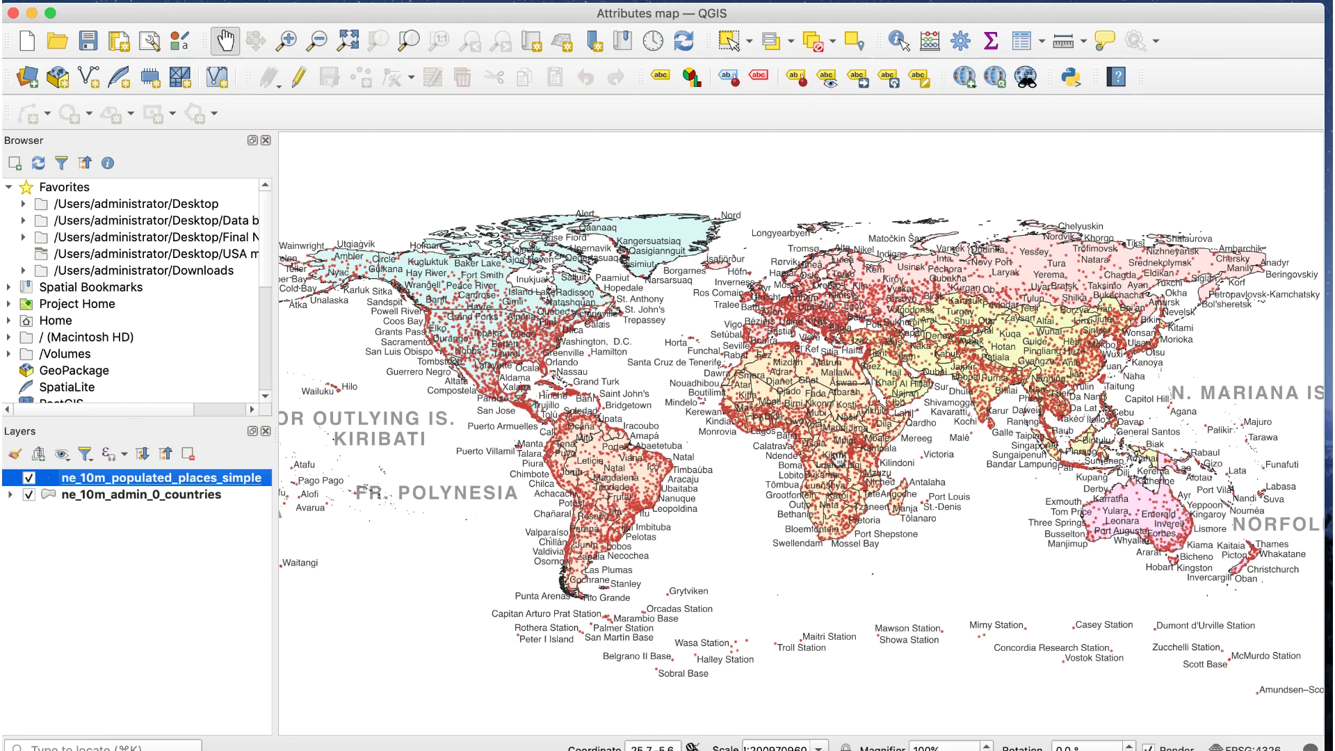
Open the attribute table of the ne_10m_populated_places_simple layer and examine the adm0cap column through to the last rows.
right_click(262, 482)
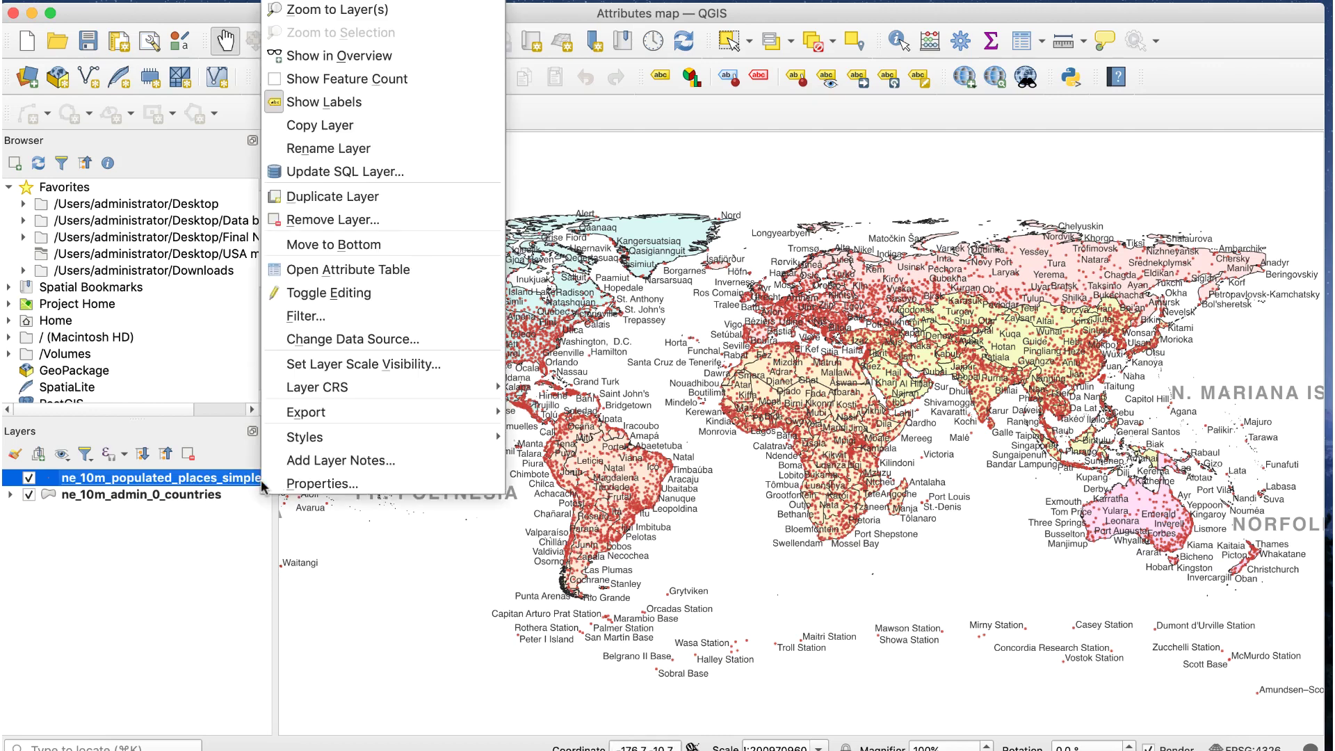
click(457, 274)
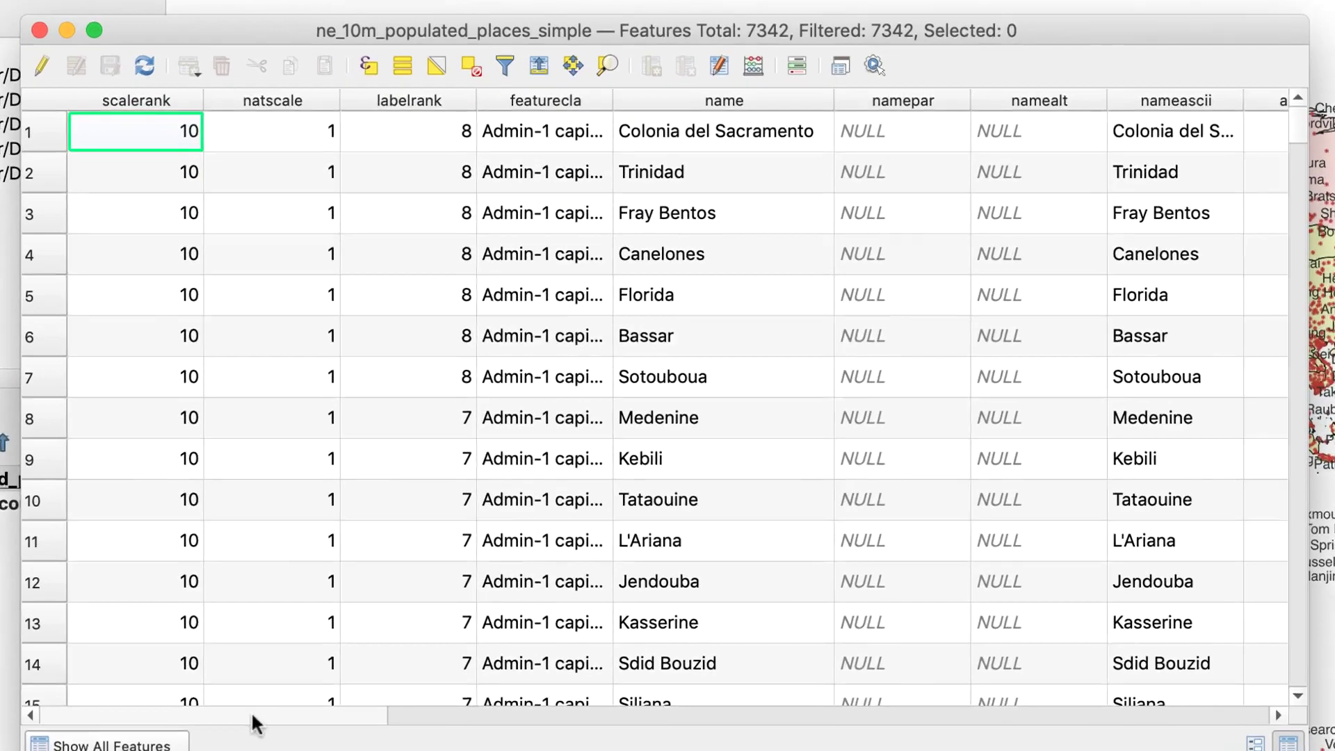
drag(252, 724, 365, 723)
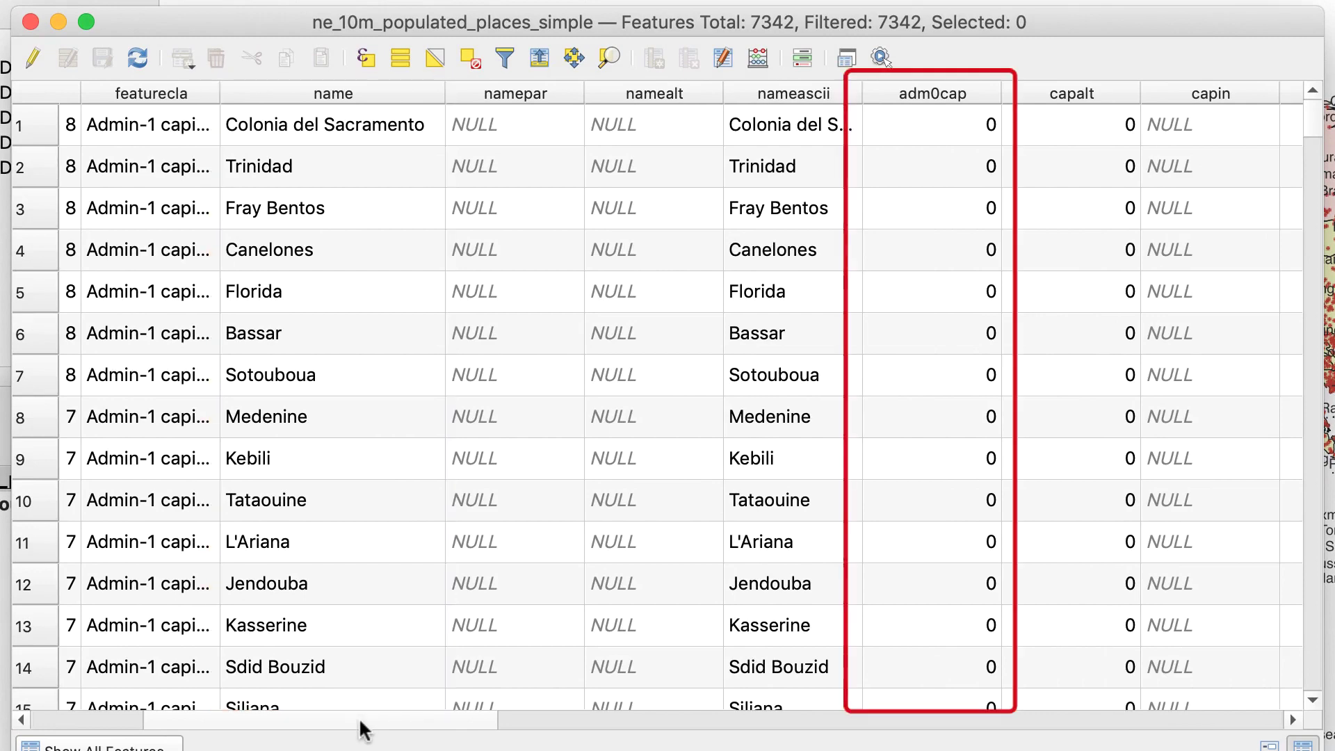
drag(1314, 129, 1307, 658)
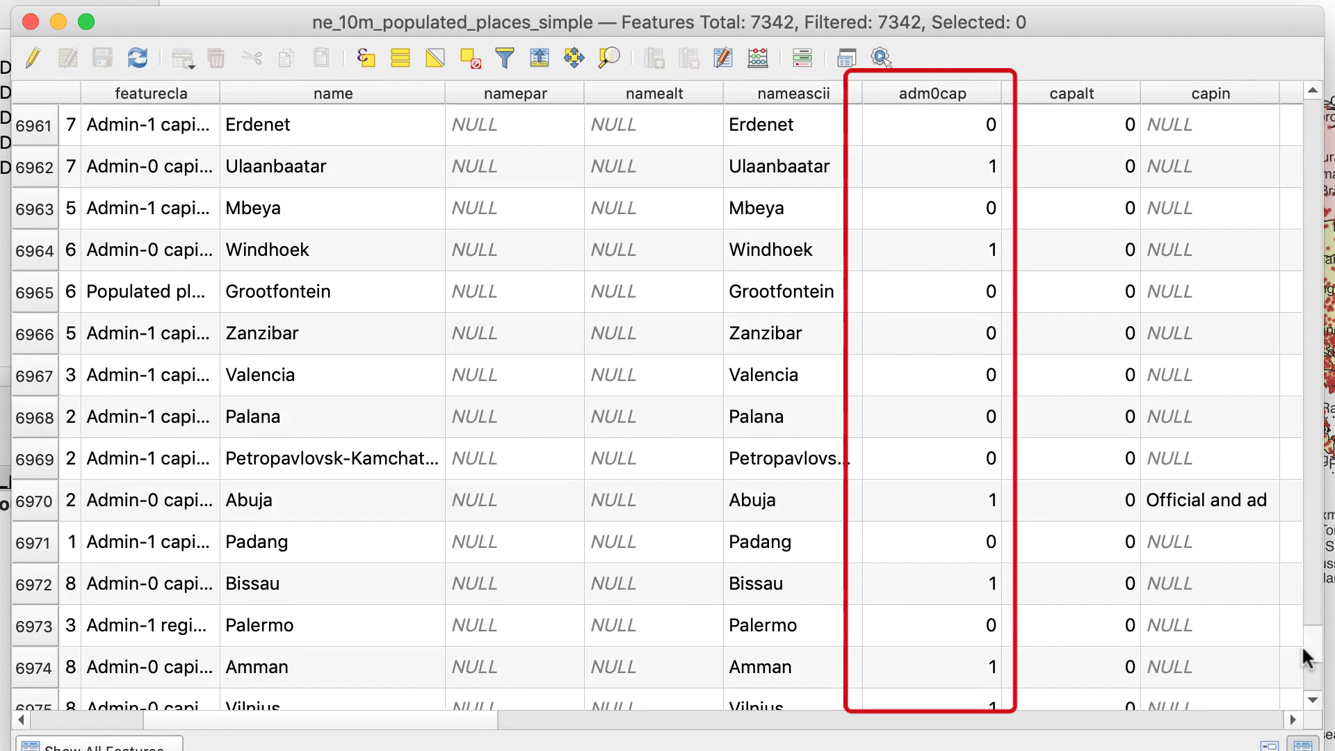
drag(1307, 658, 1311, 685)
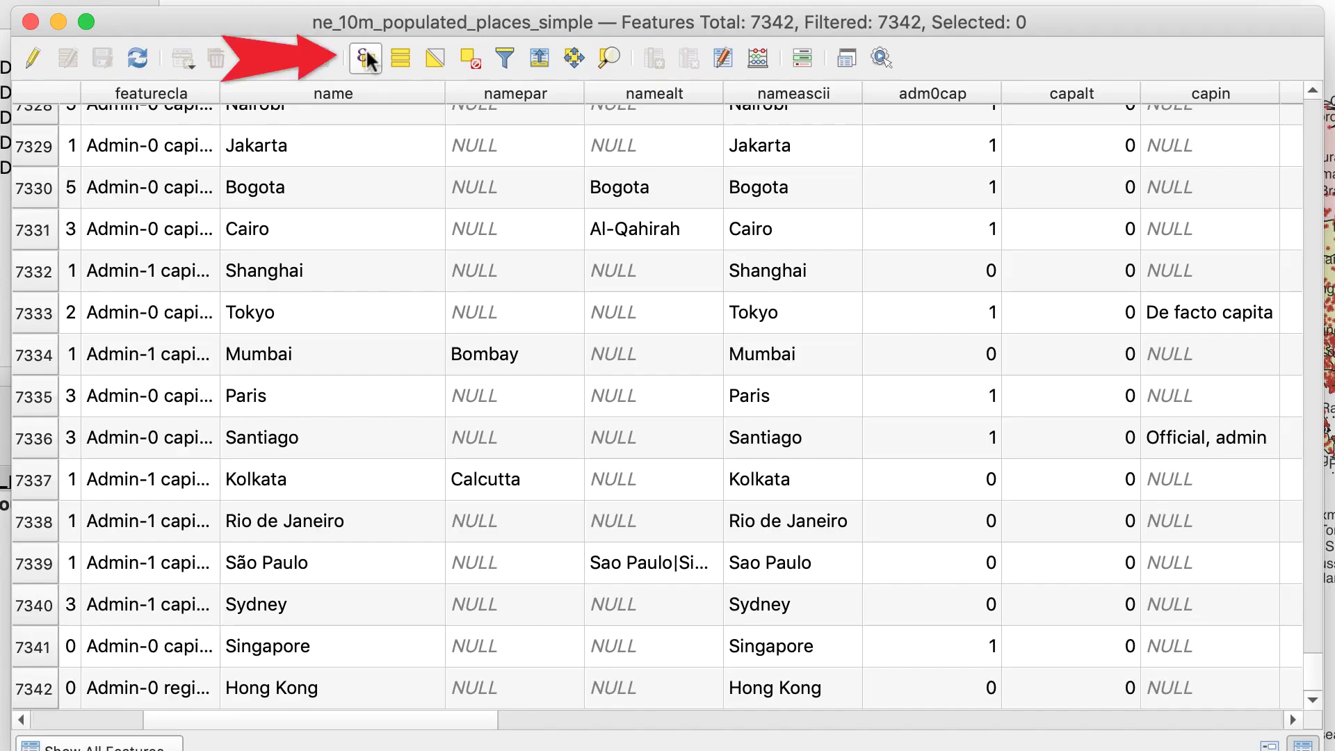
Select the capital cities in the attribute table with the expression "adm0cap" = 1 and look over the selected rows.
click(367, 56)
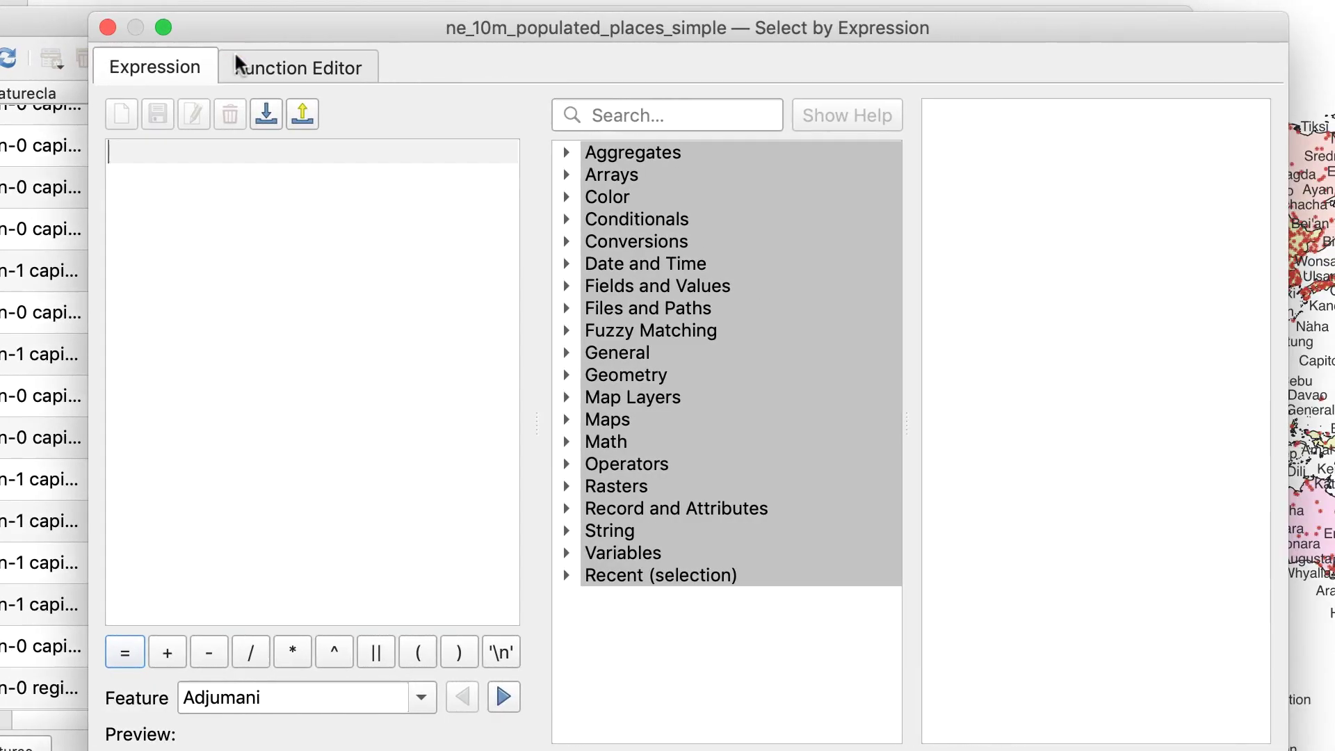
click(564, 286)
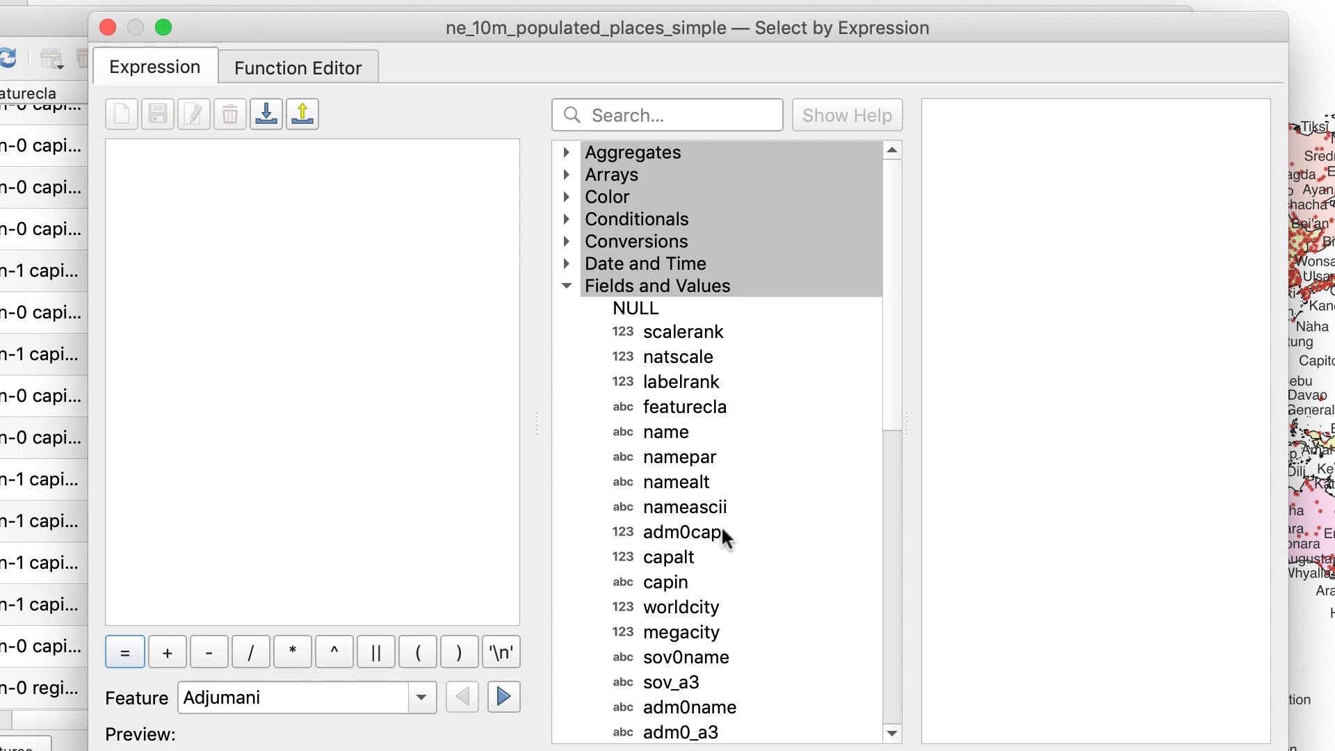
double_click(685, 532)
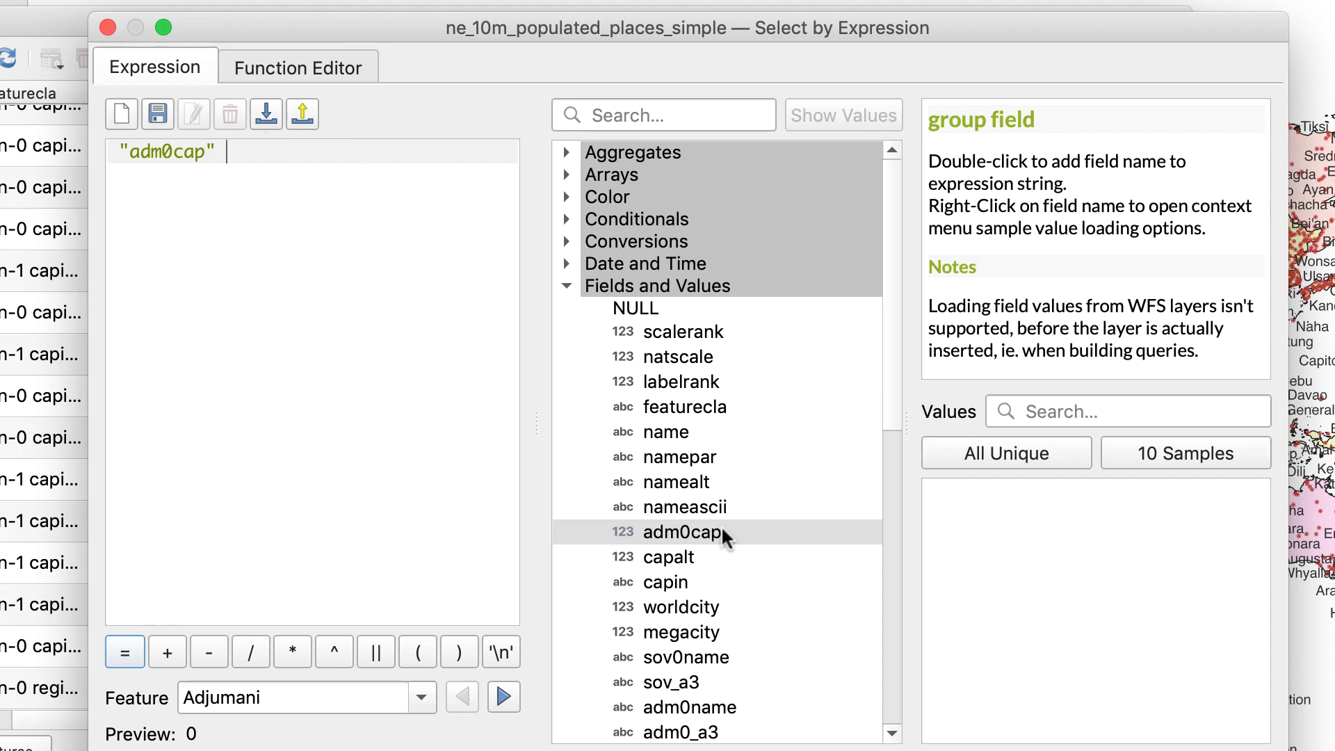
click(127, 652)
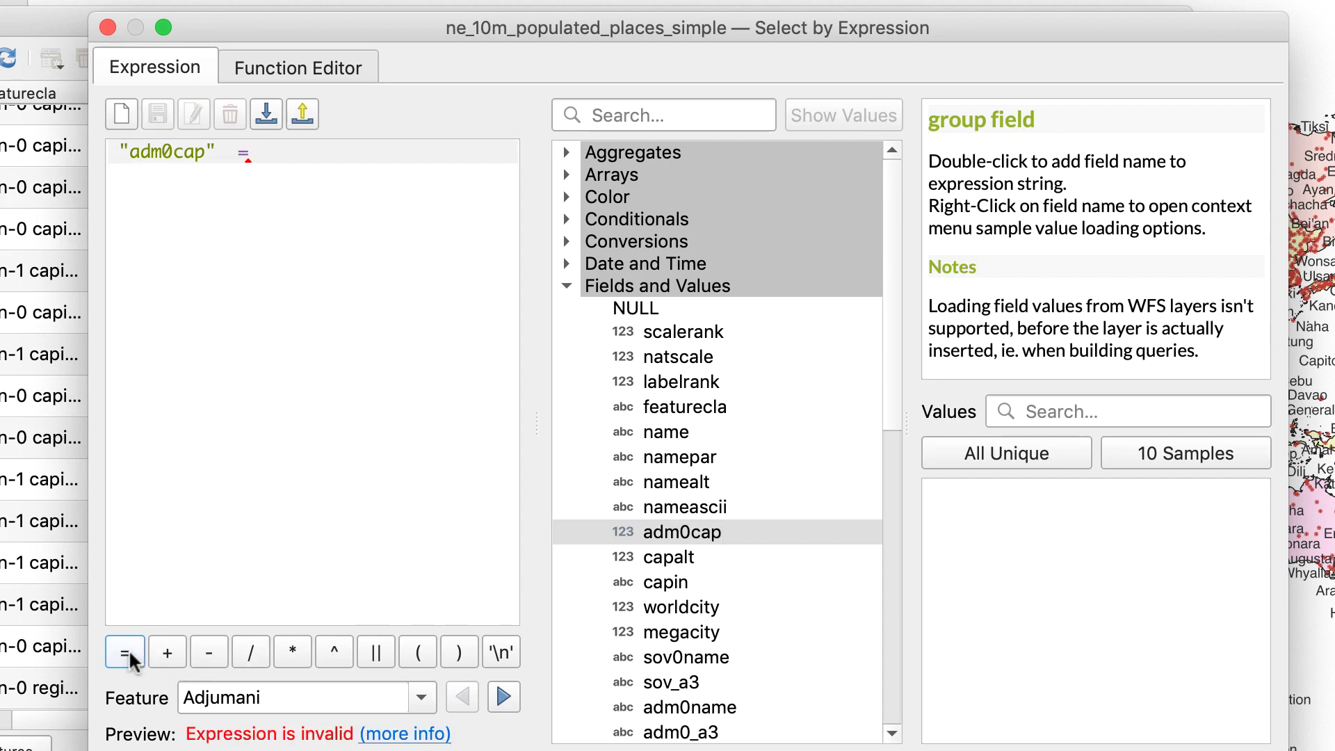
click(1055, 451)
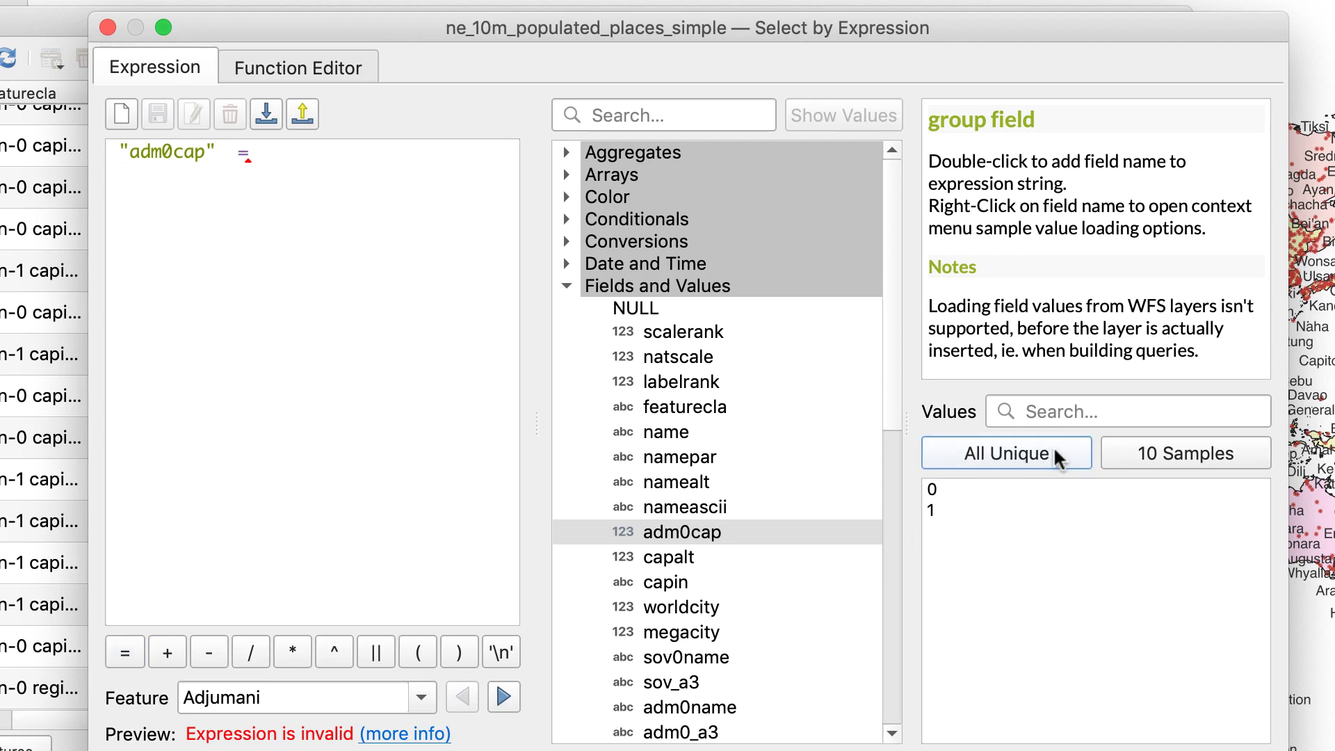
double_click(975, 510)
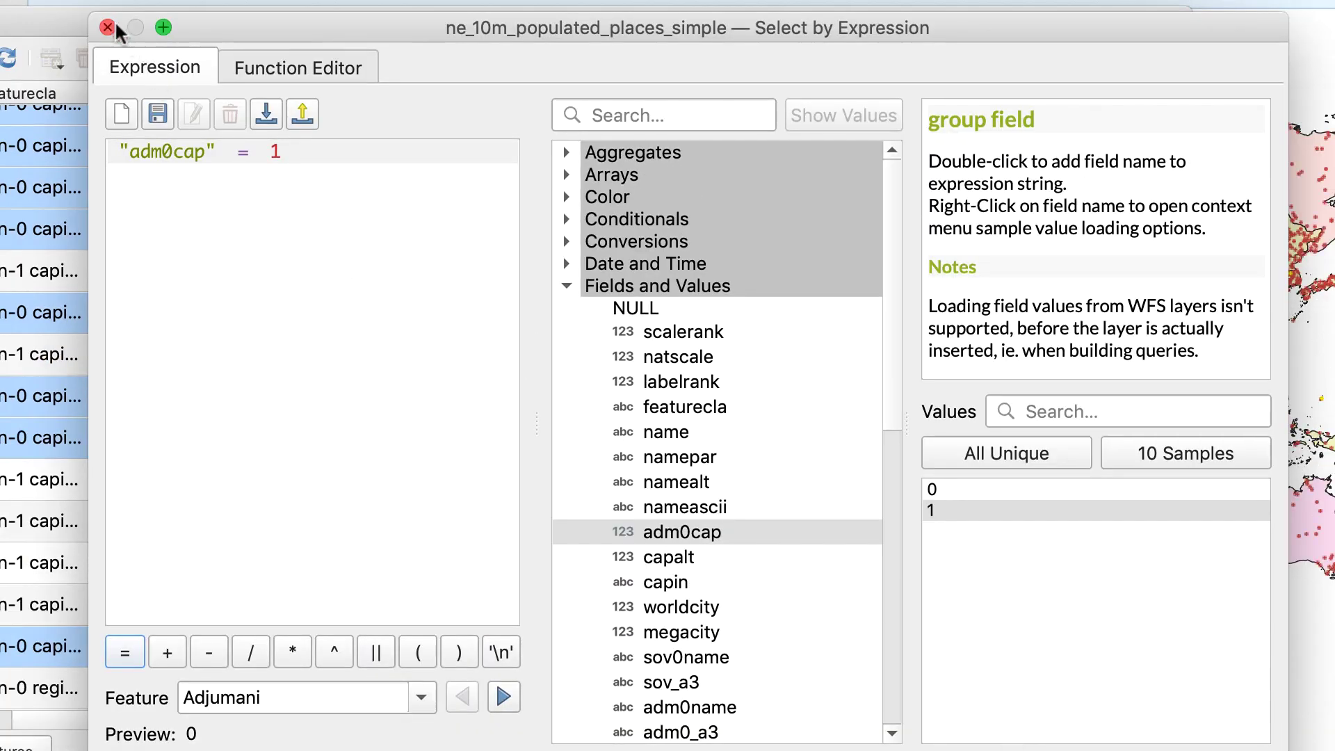
click(106, 28)
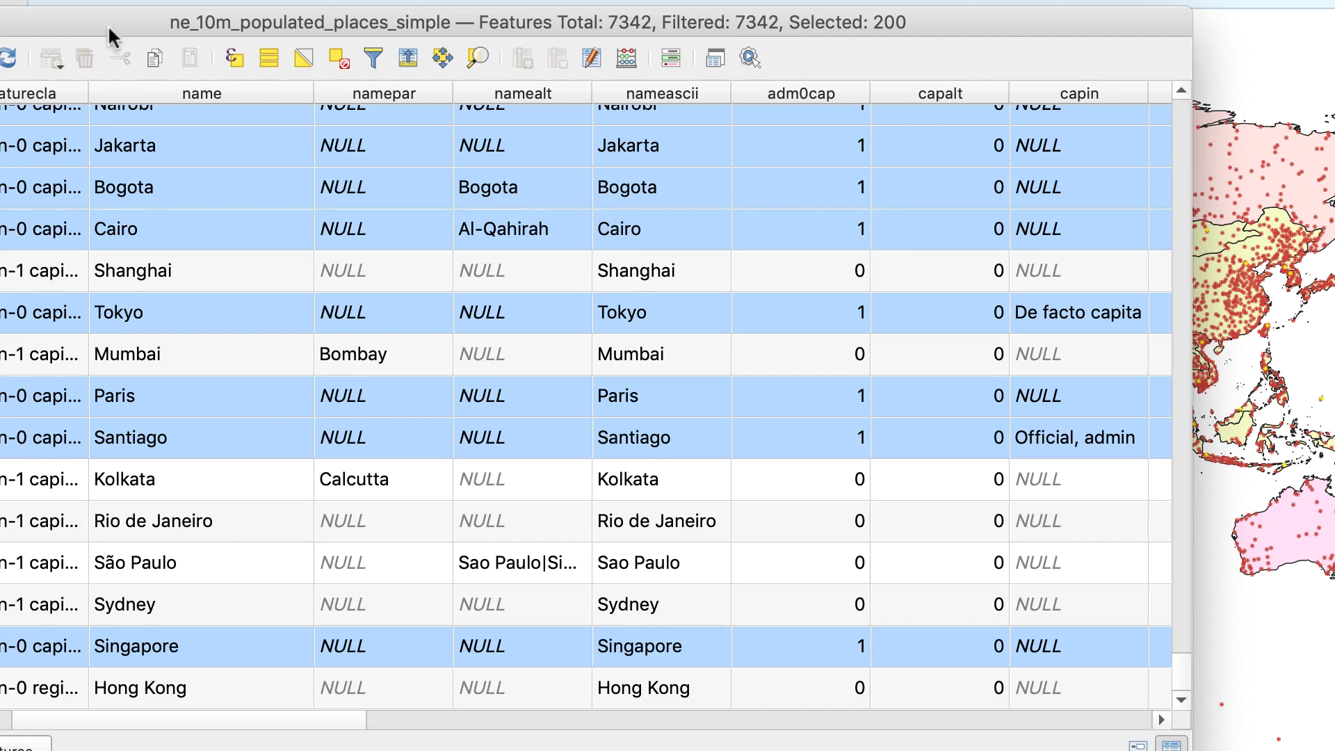
drag(1183, 670, 1187, 645)
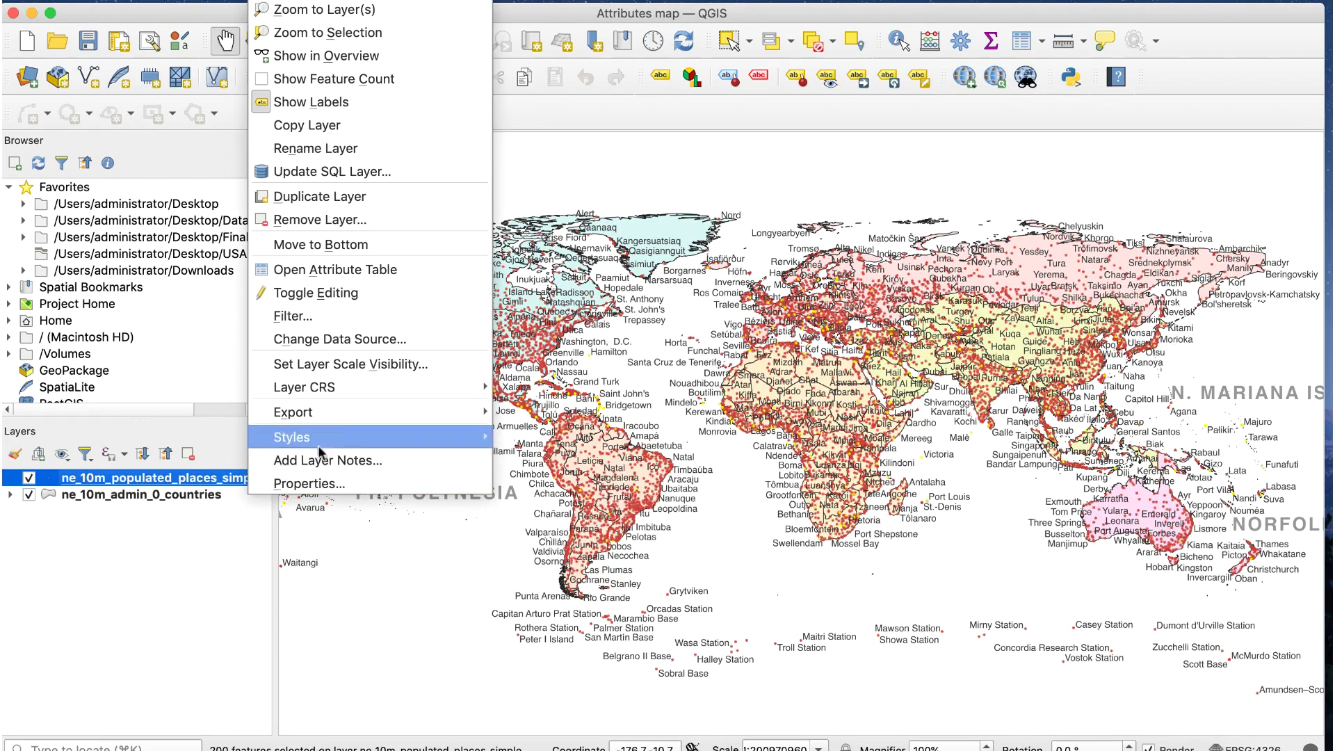
Export only the selected populated places as an ESRI Shapefile named Capital cities.shp on the Desktop.
mouse_move(375, 413)
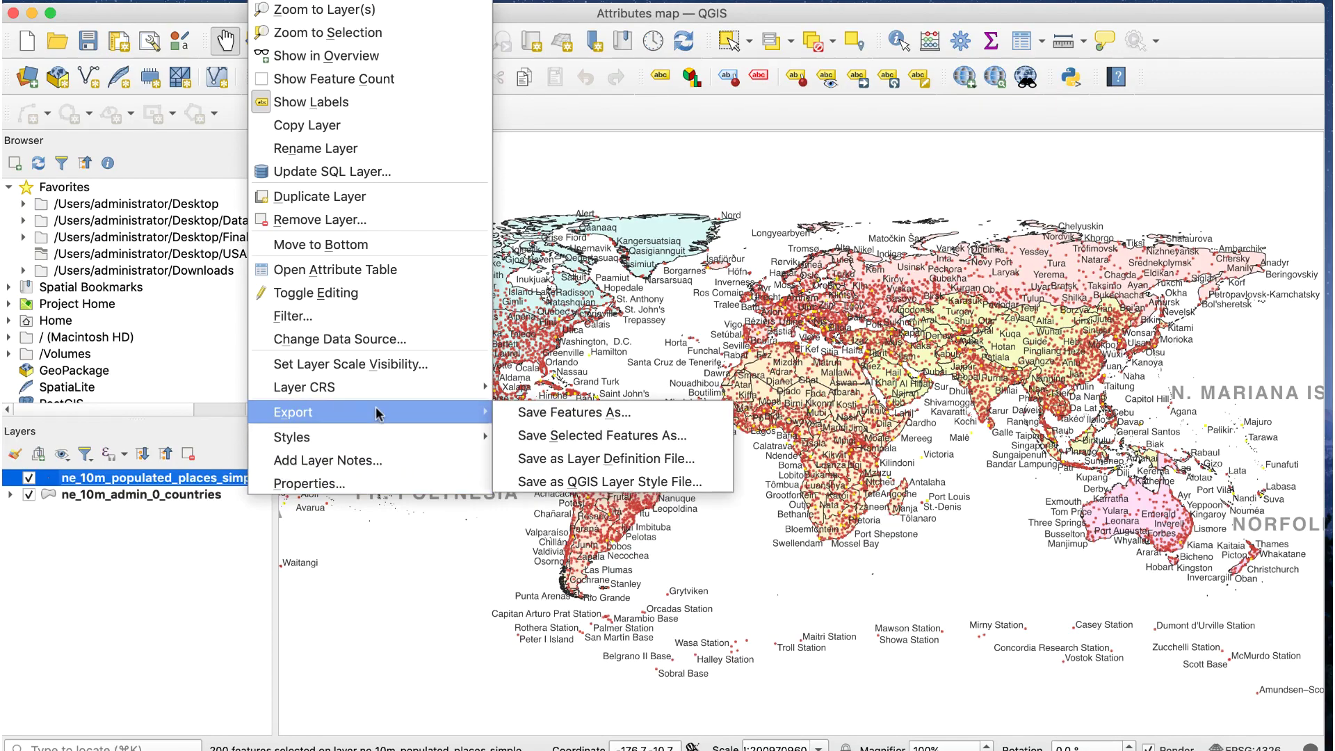
click(510, 434)
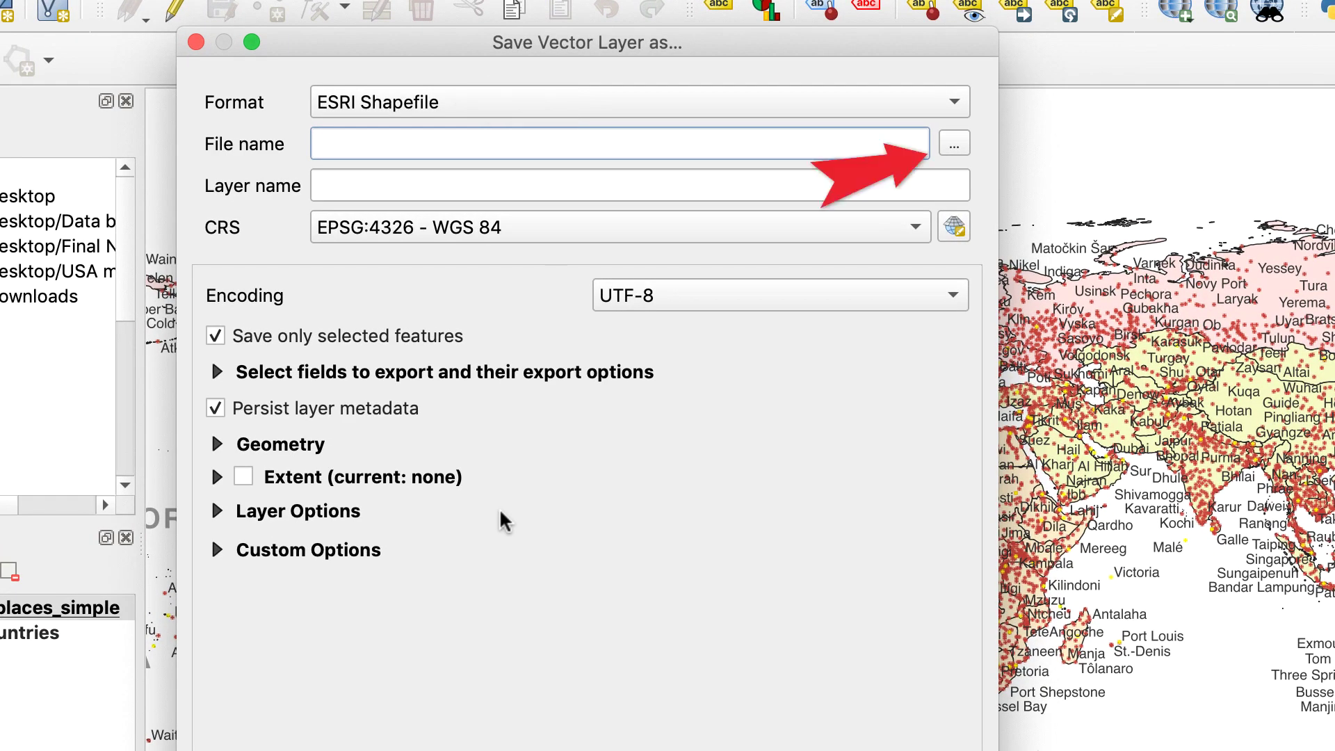
click(954, 144)
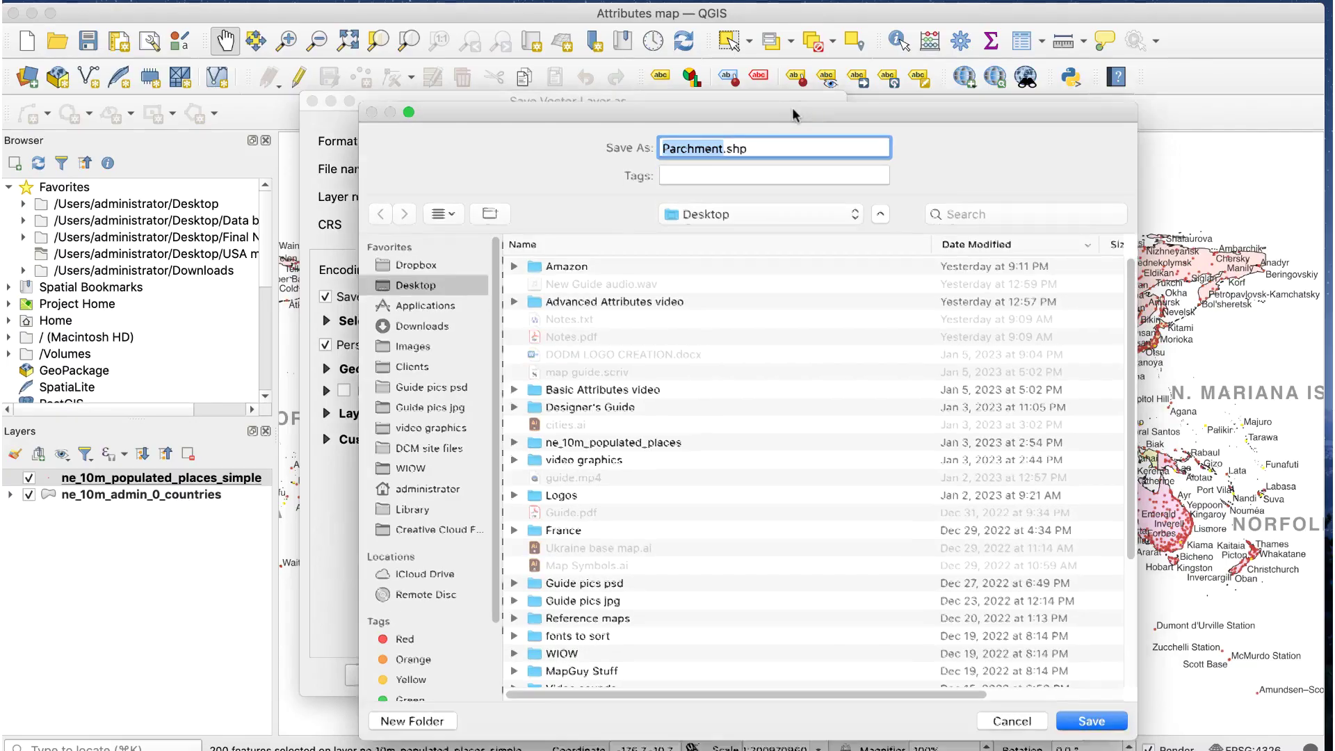
text(Capital cities)
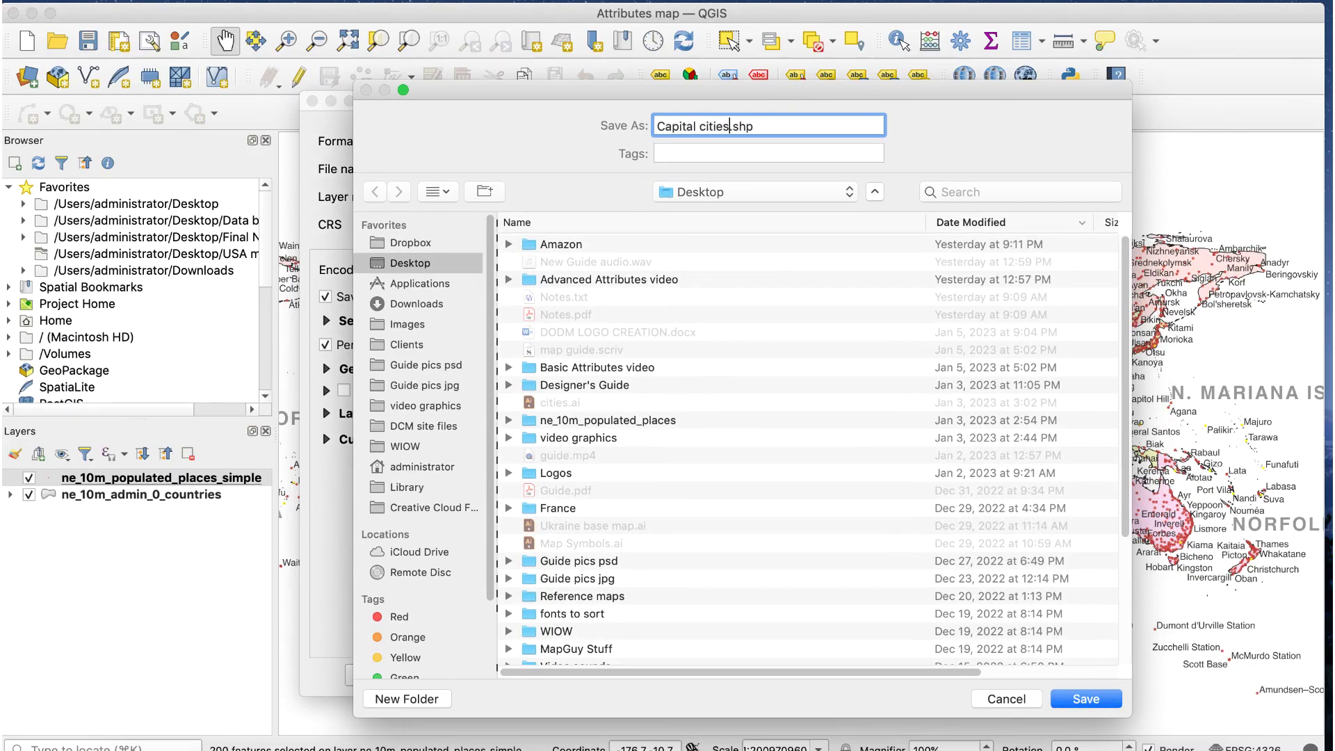
click(1086, 699)
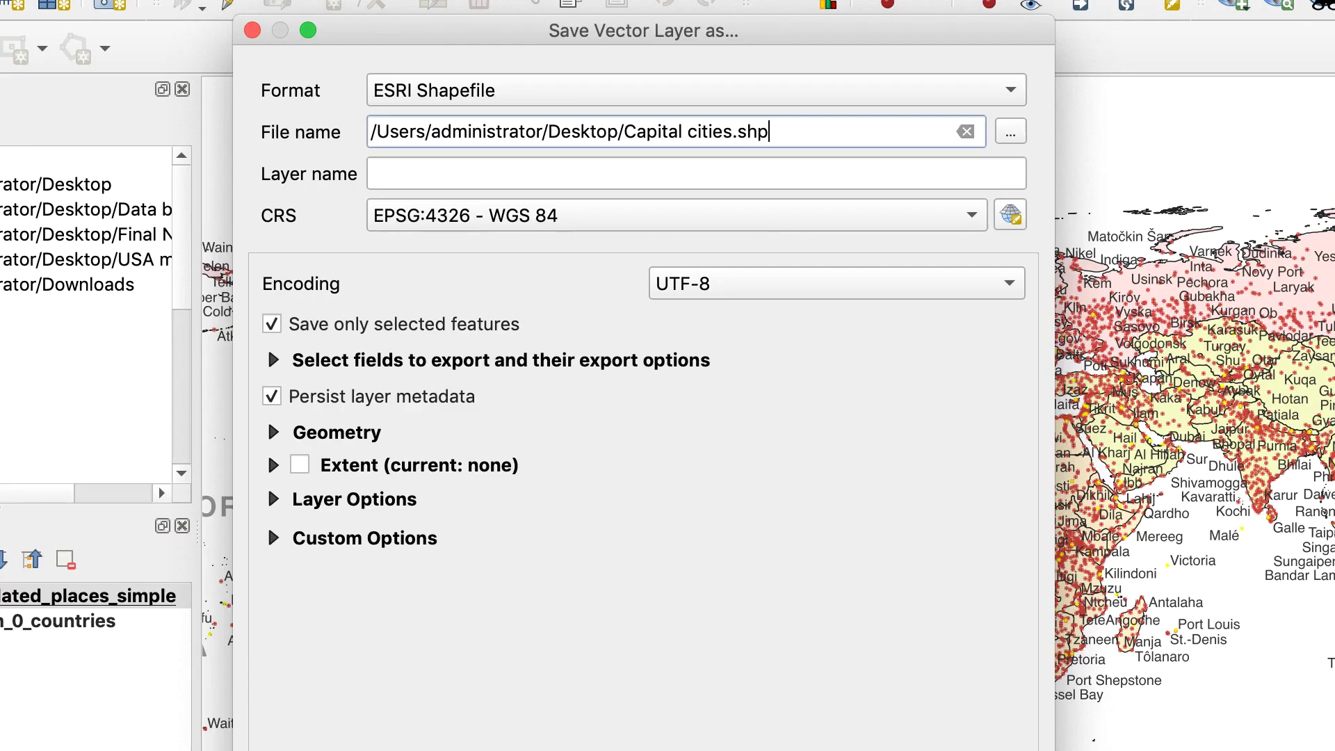
key(Return)
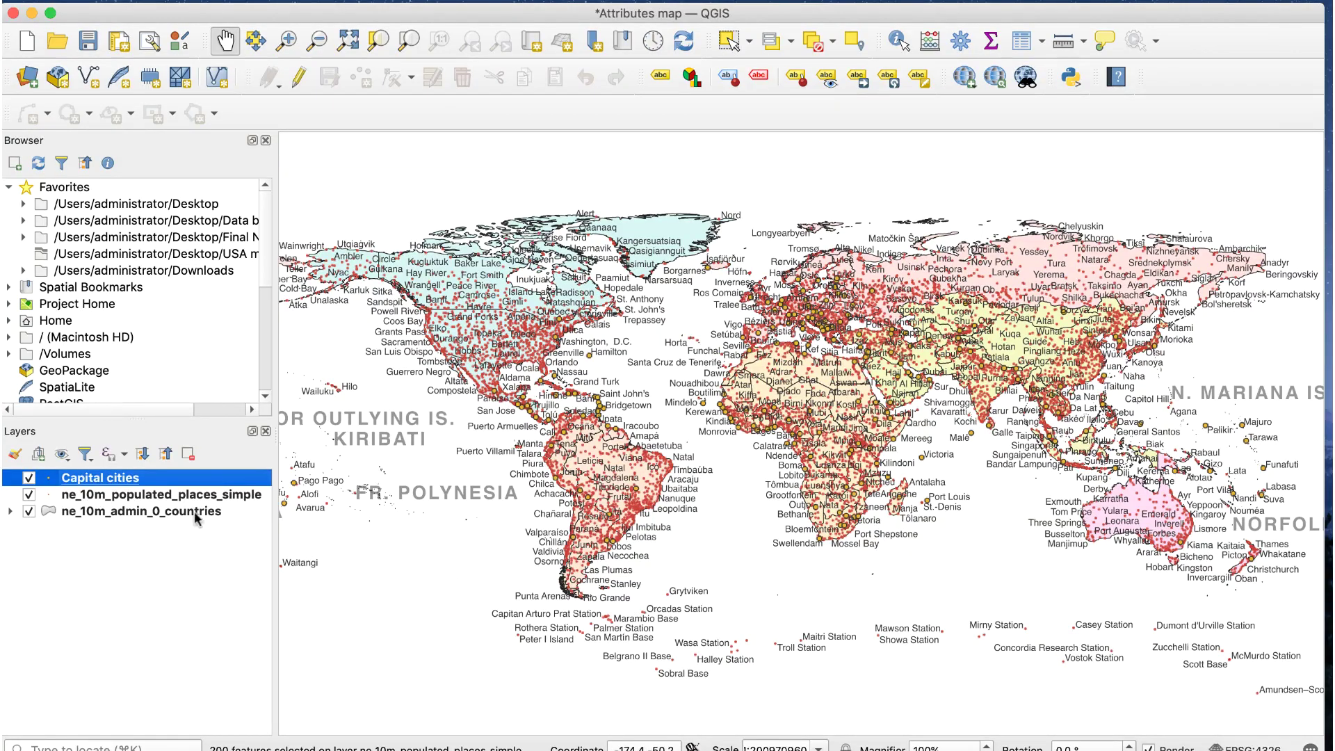
Hide the ne_10m_populated_places_simple layer and give the Capital cities layer single labels based on the name field.
click(29, 495)
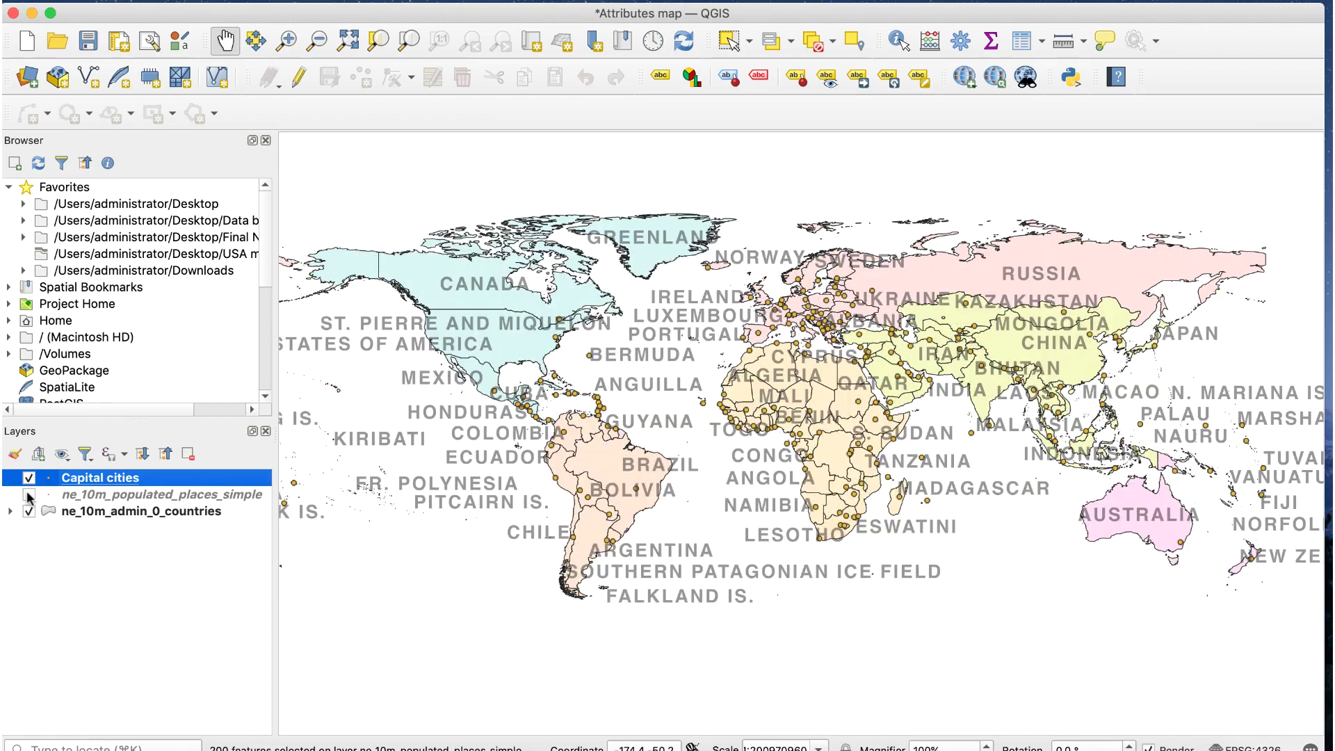
scroll(674, 387, up, 10)
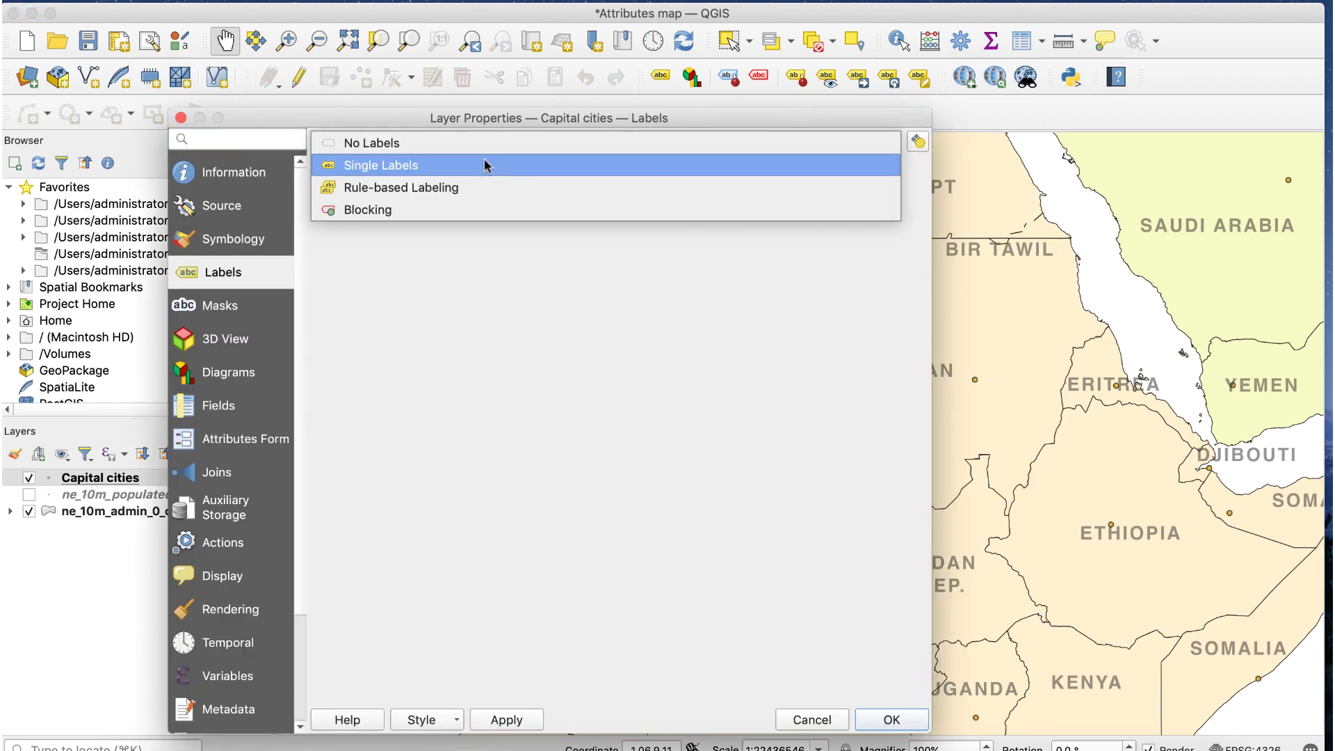
click(484, 165)
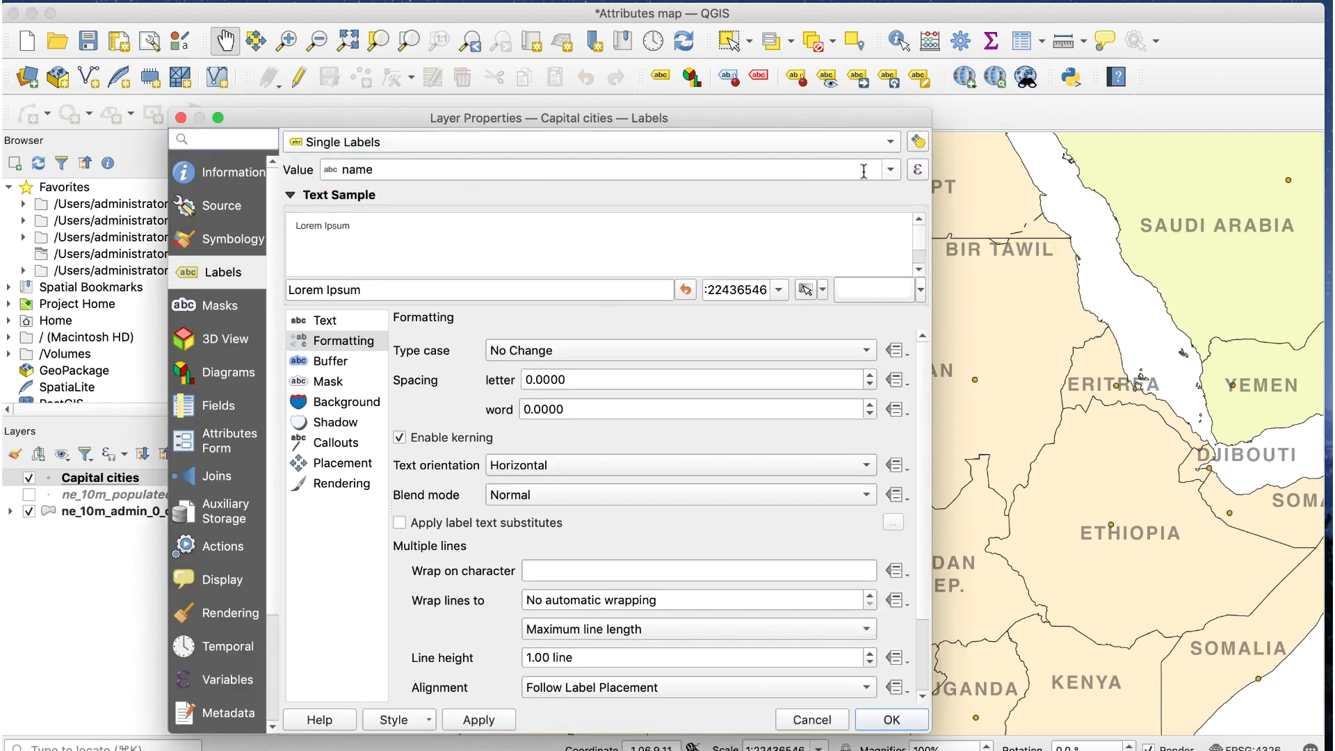
click(891, 171)
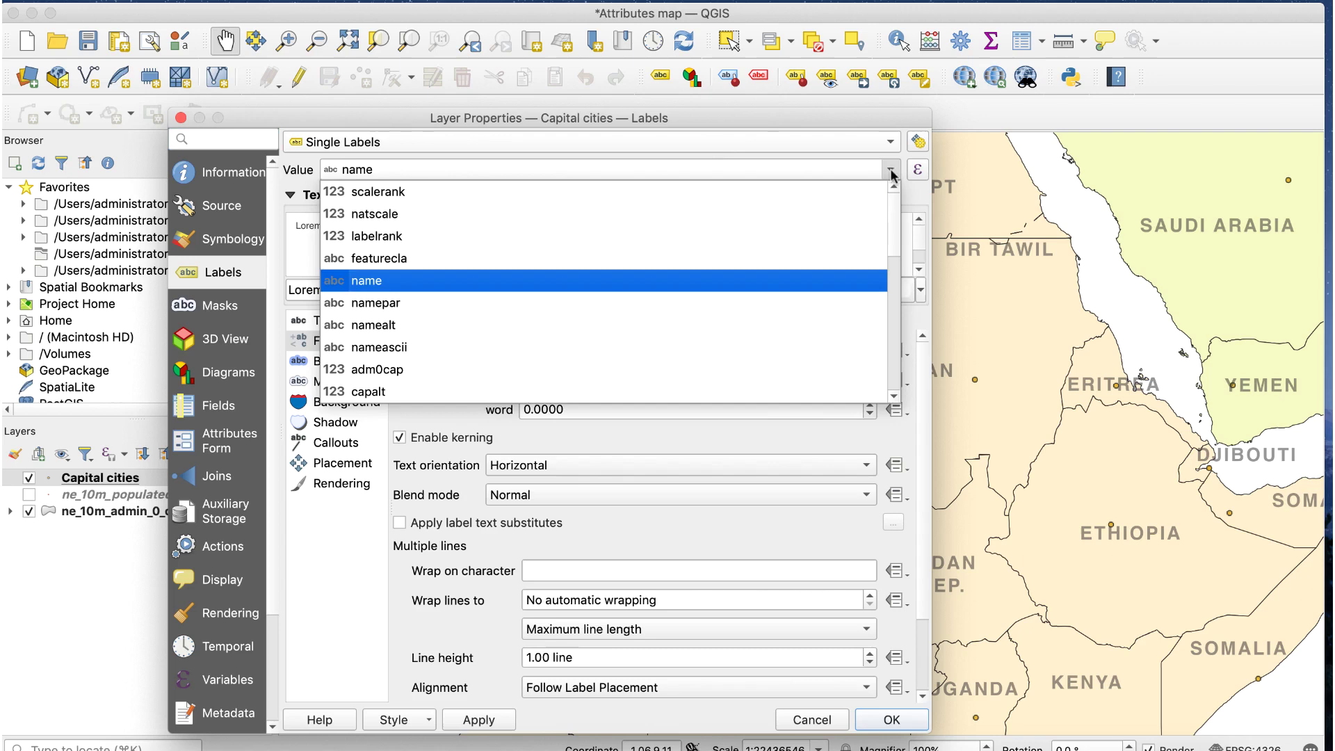
click(581, 280)
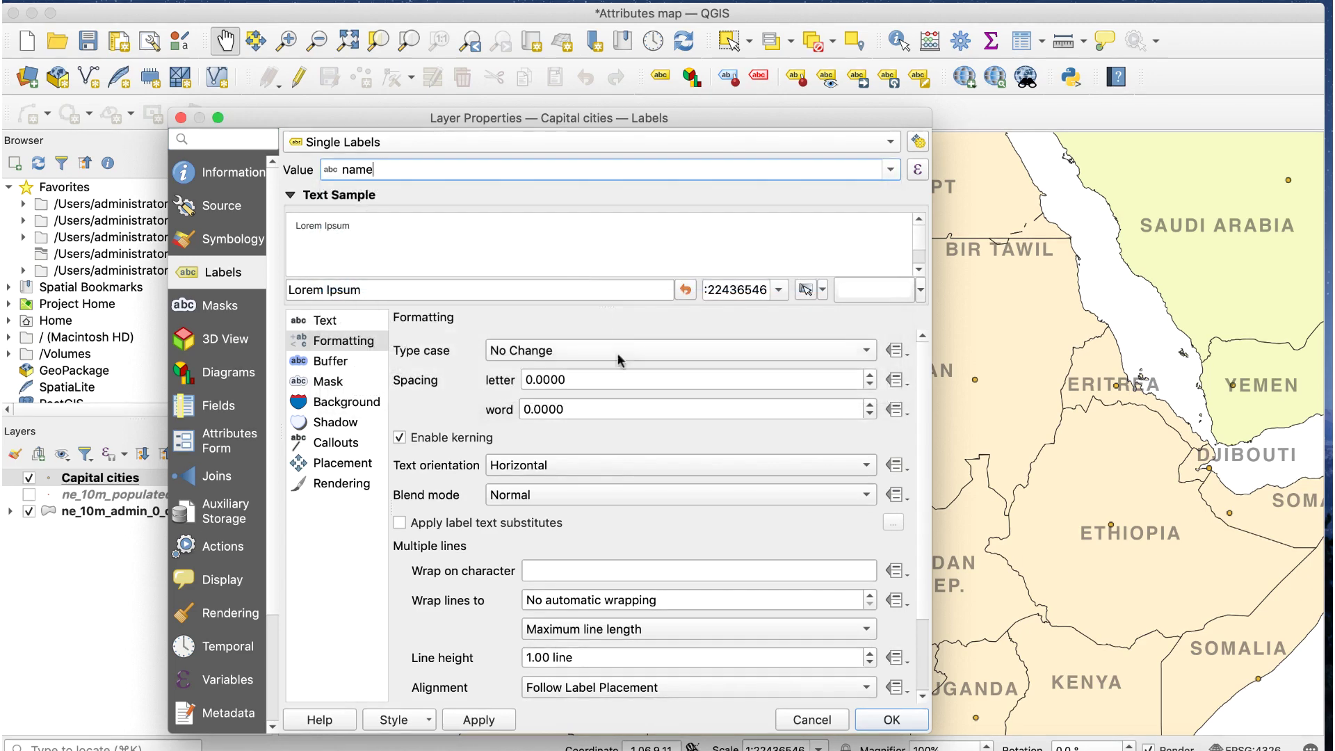
click(902, 725)
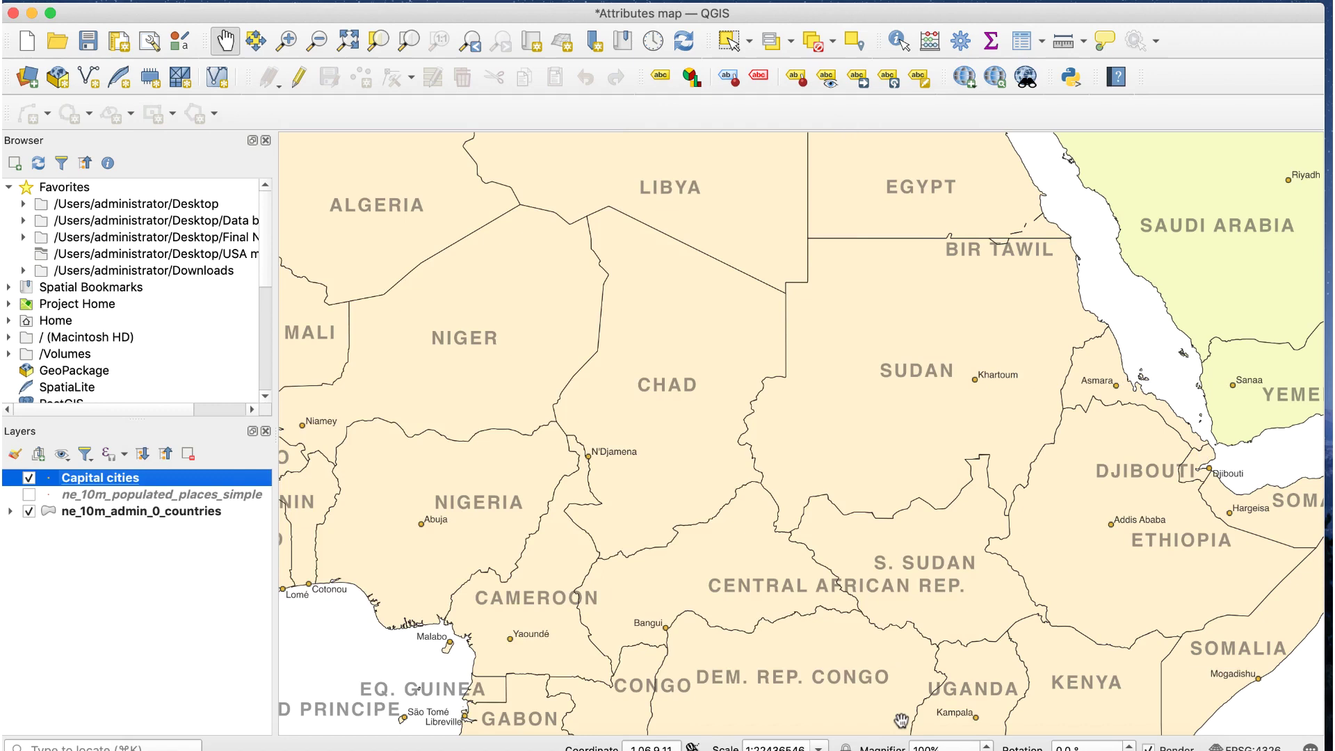
Turn the ne_10m_populated_places_simple layer back on and remove the Capital cities layer from the project.
click(604, 749)
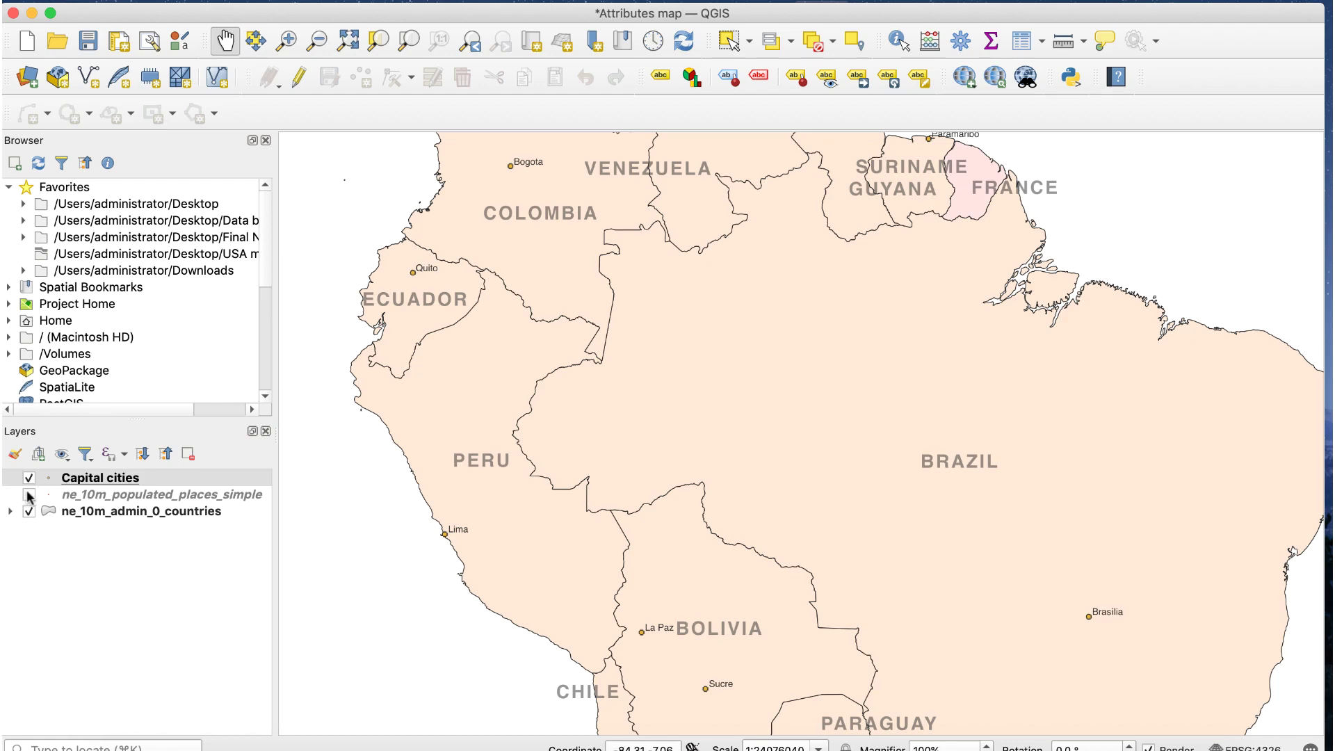
click(28, 494)
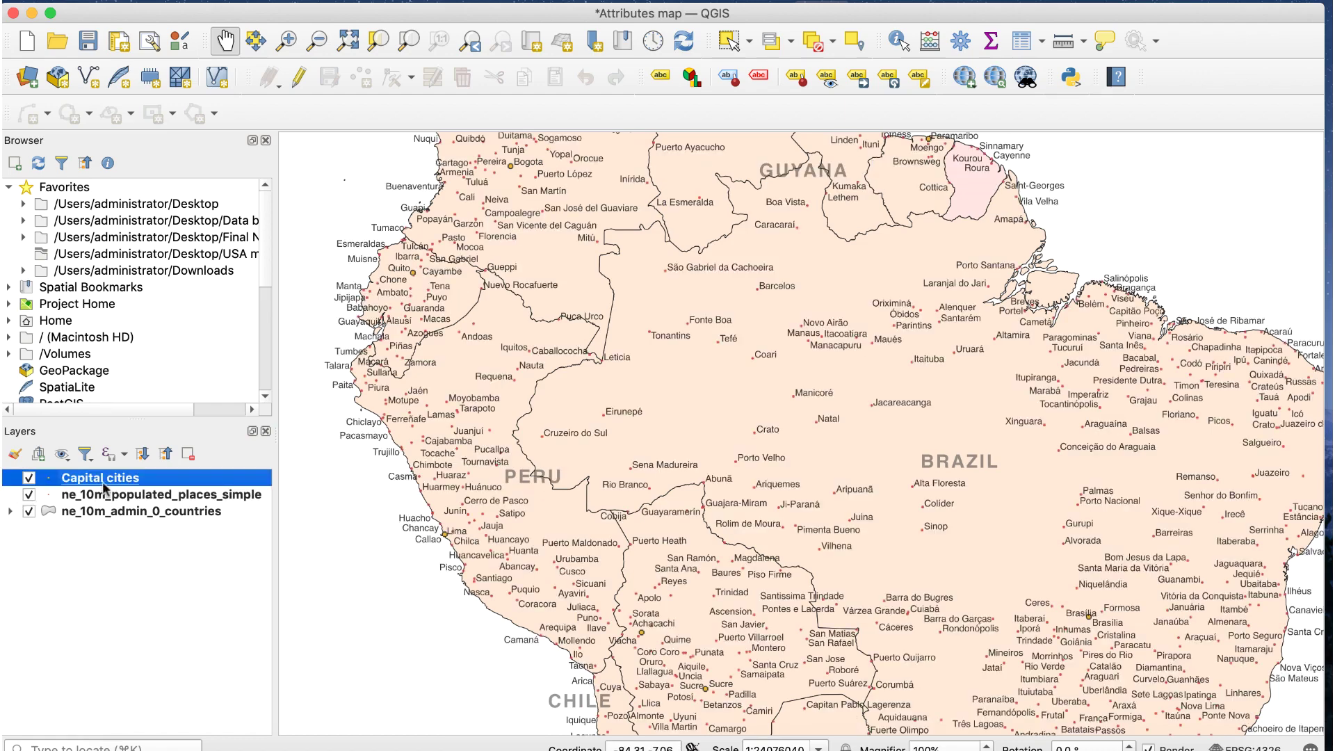
click(188, 453)
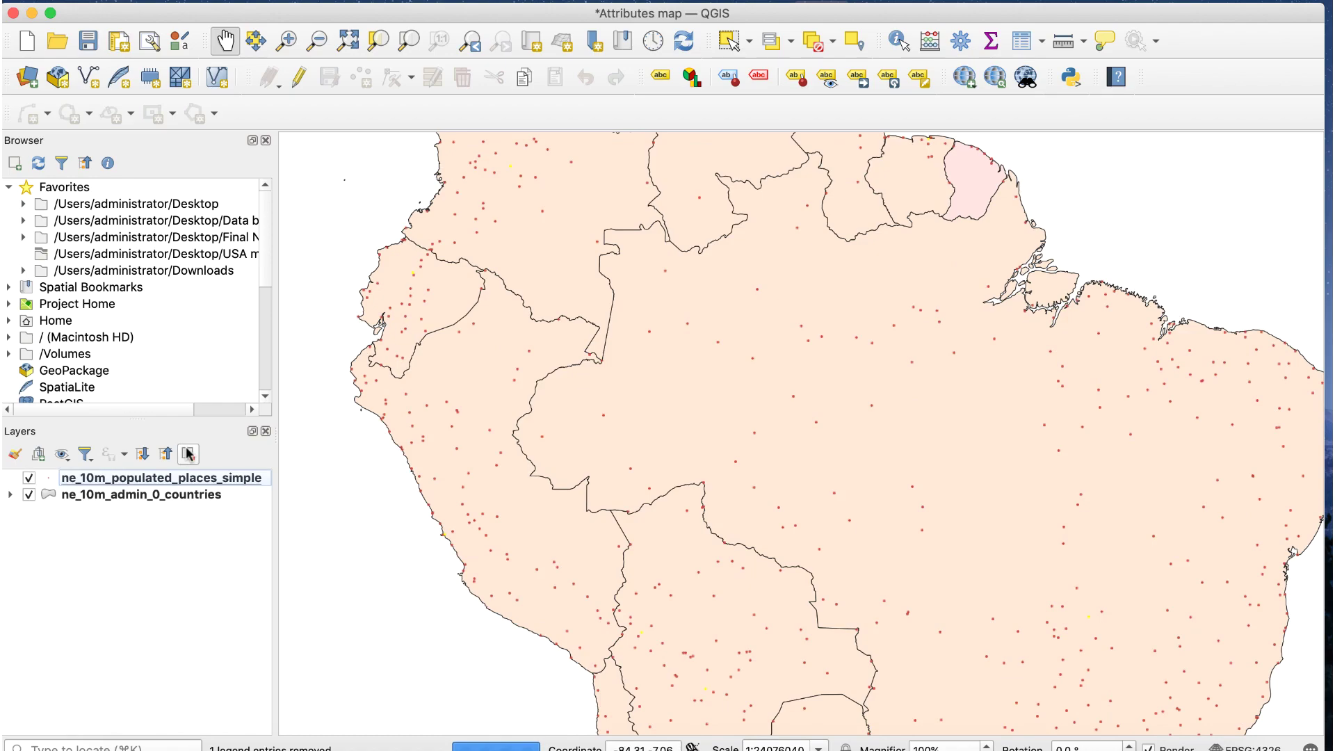
Filter the ne_10m_populated_places_simple layer with the provider expression "adm0cap" = 1.
right_click(255, 478)
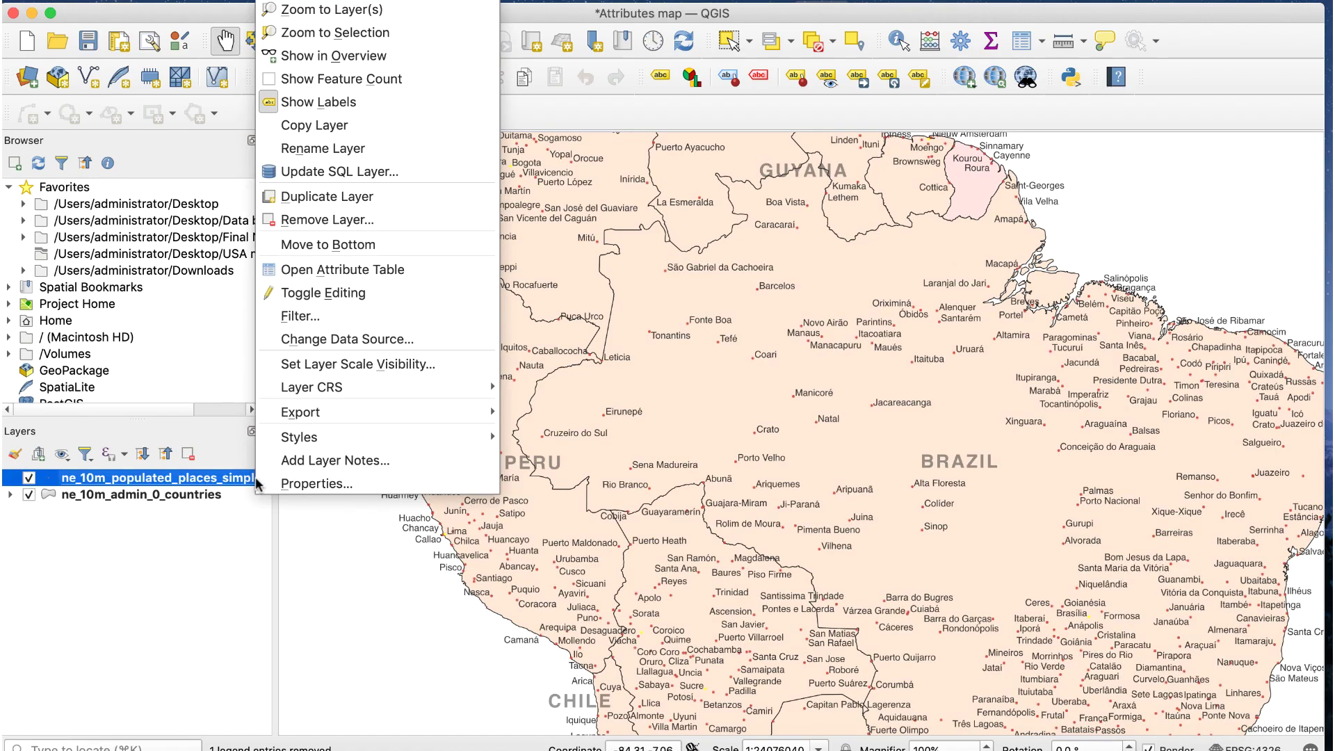
click(345, 314)
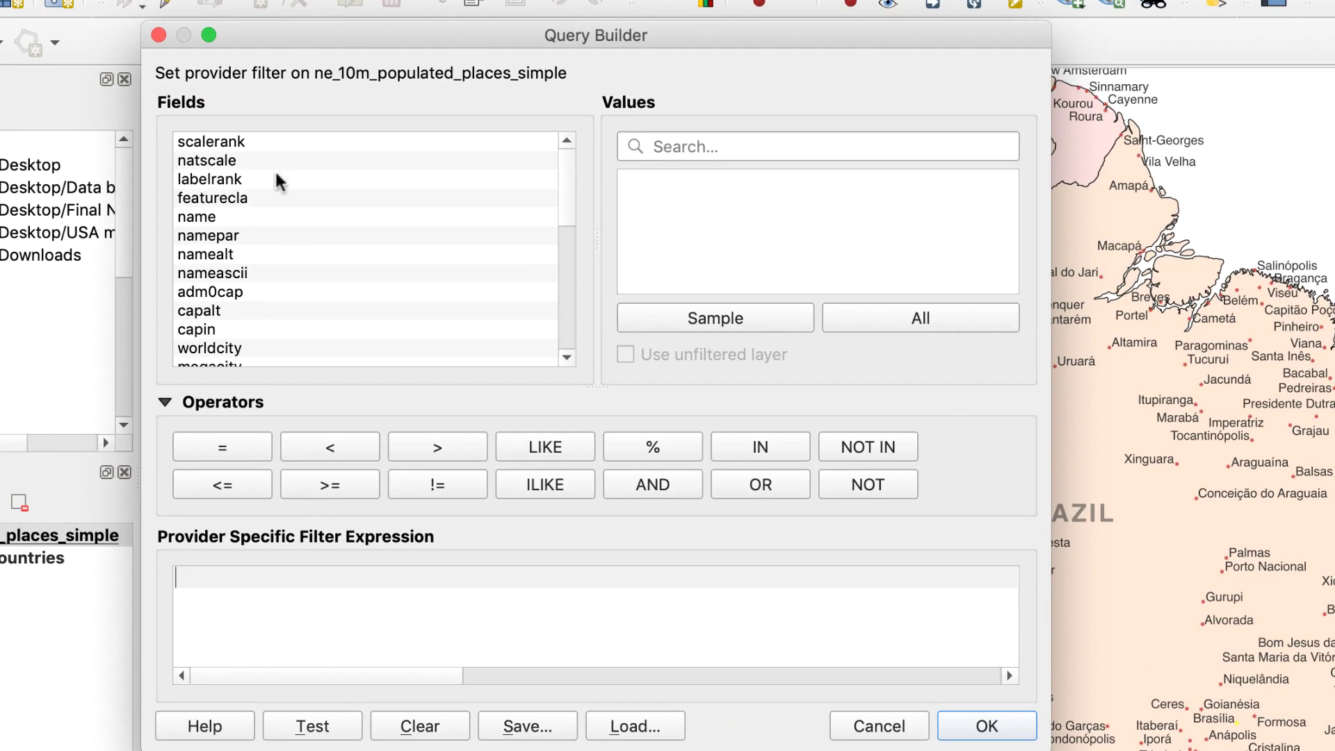
double_click(239, 291)
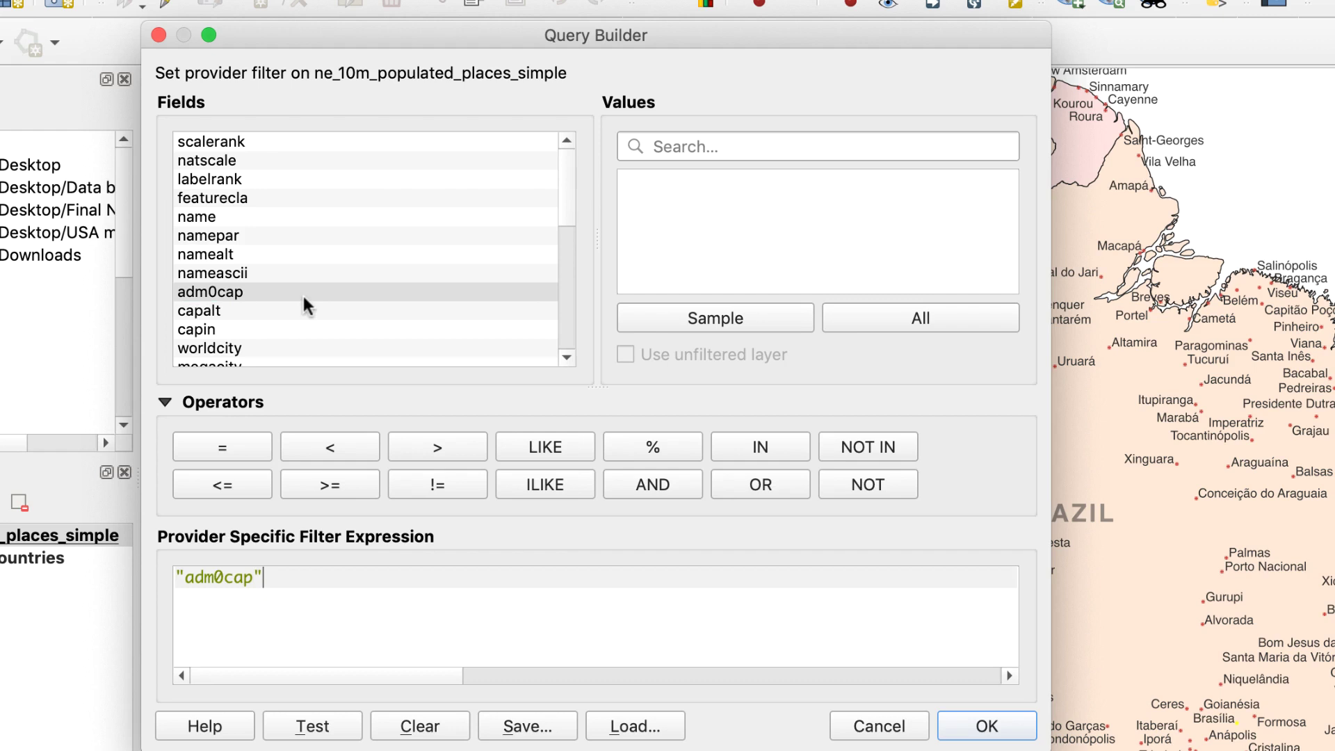
click(231, 448)
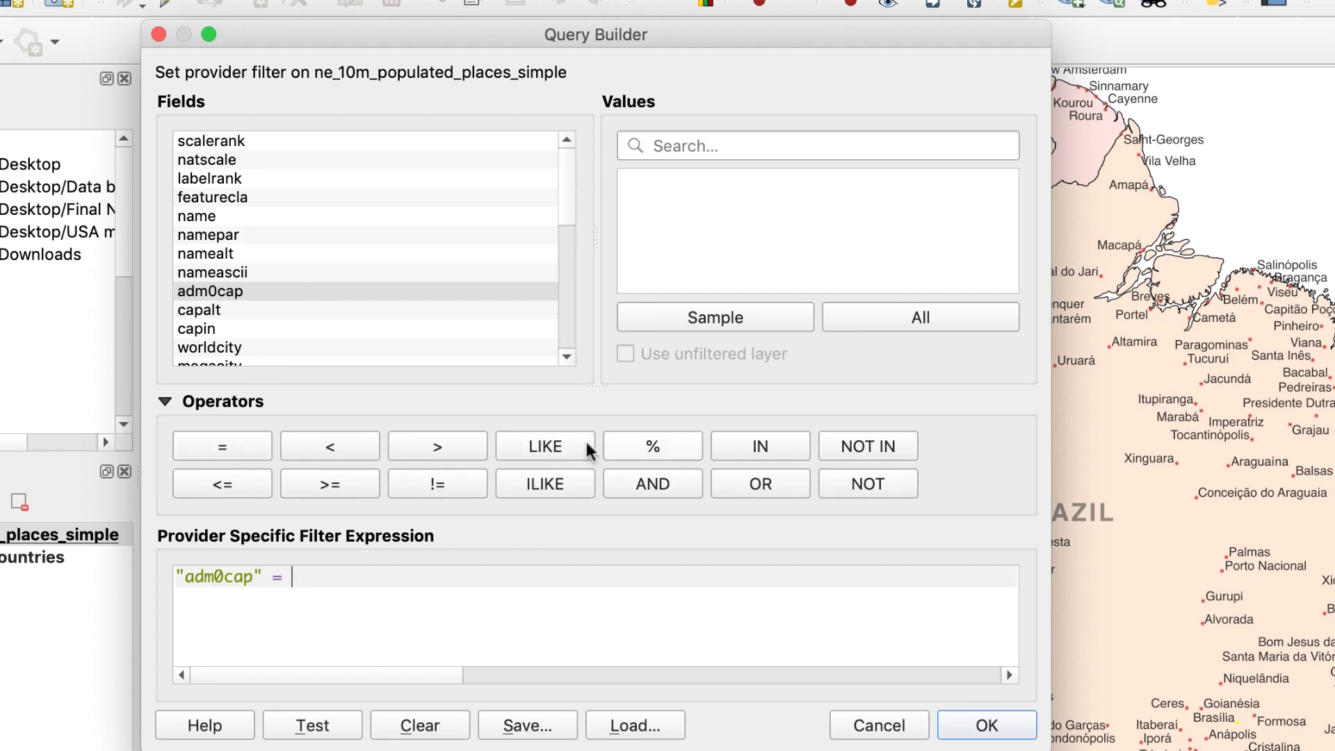
click(870, 318)
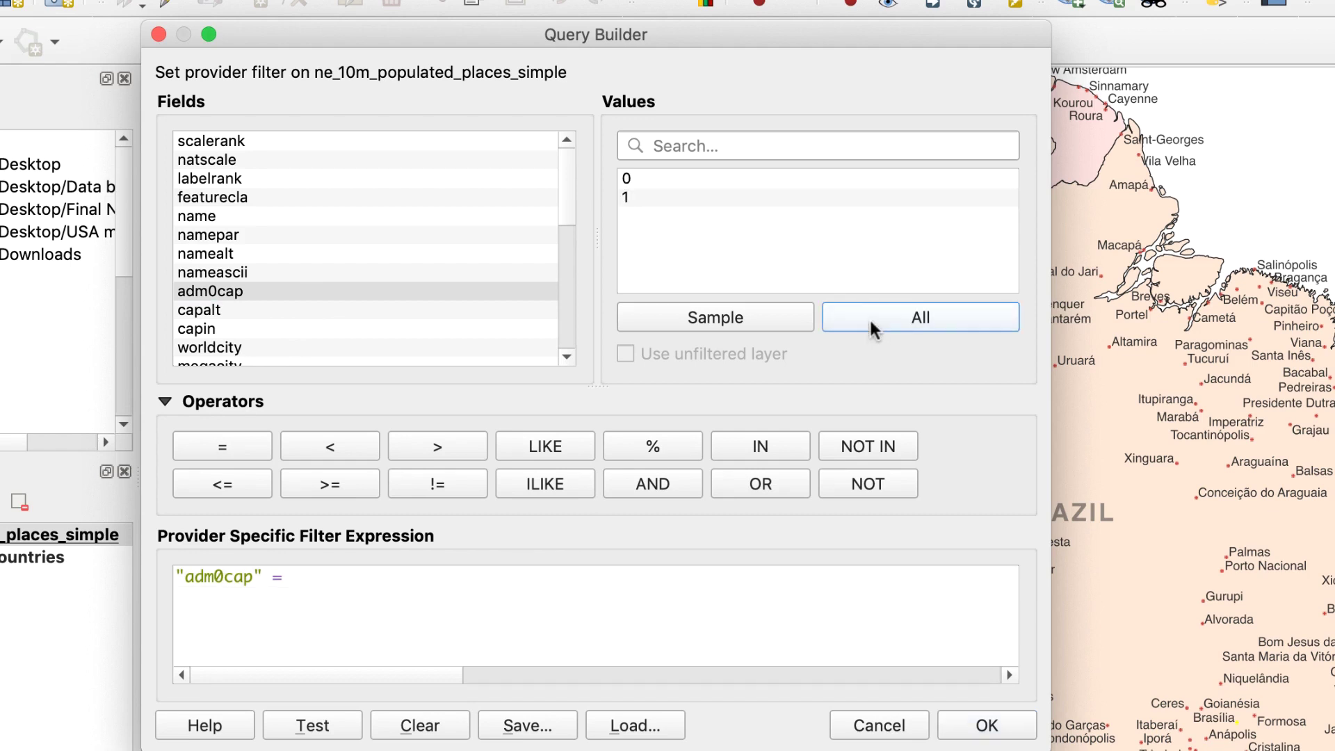
double_click(698, 196)
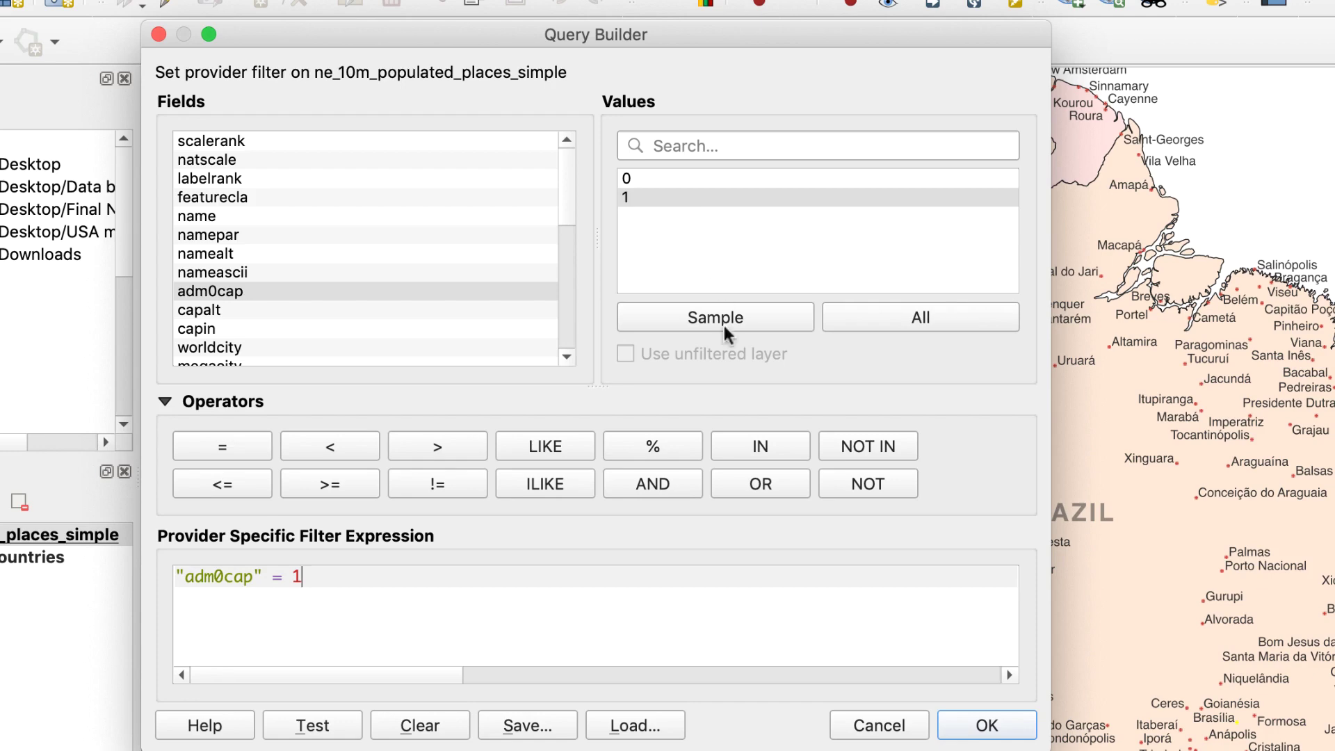
click(972, 726)
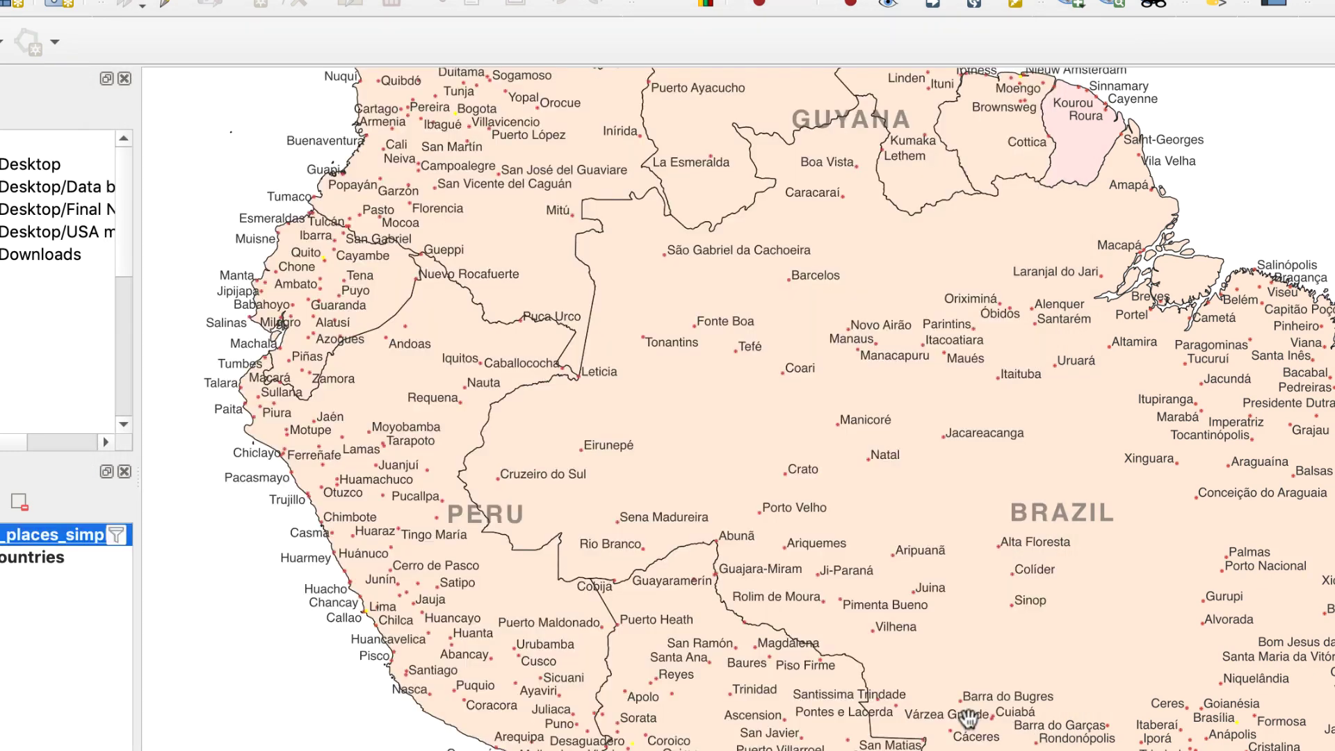
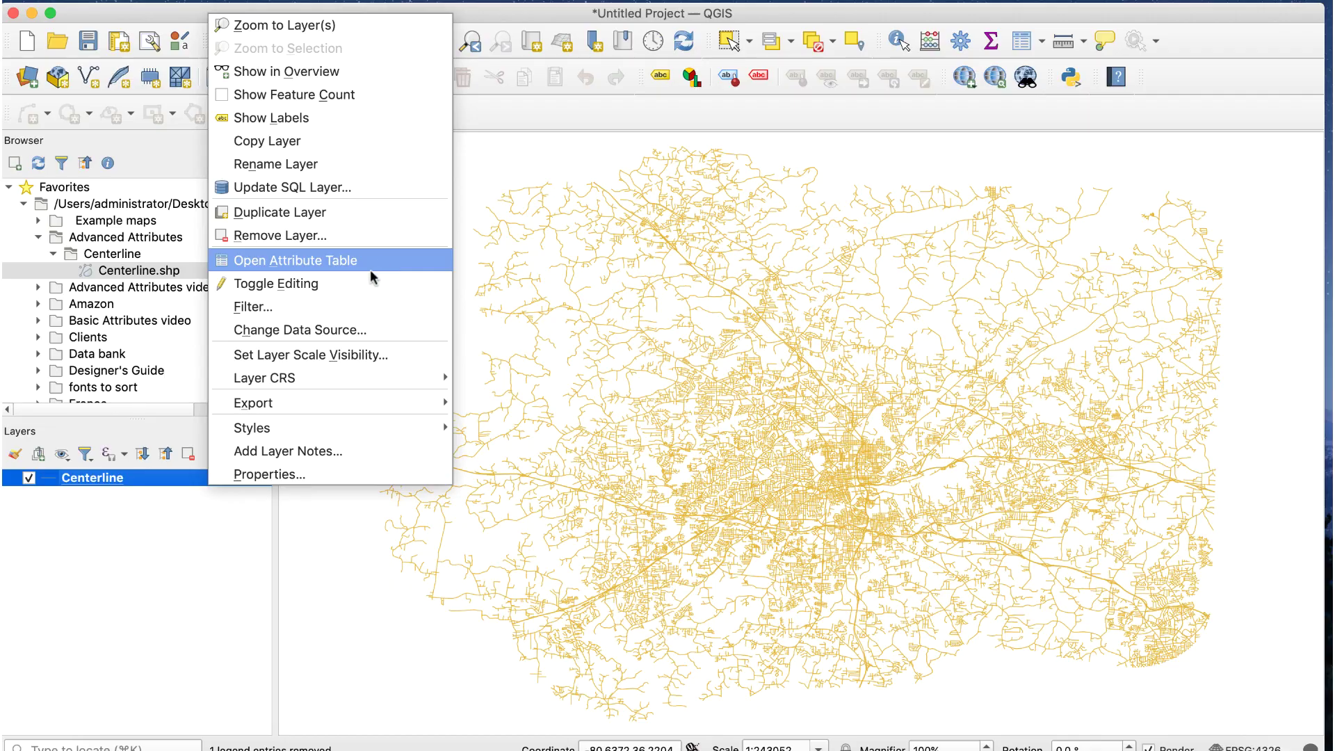
Open the Centerline layer's attribute table and examine the road classification values in the ROAD_CLASS column.
click(382, 275)
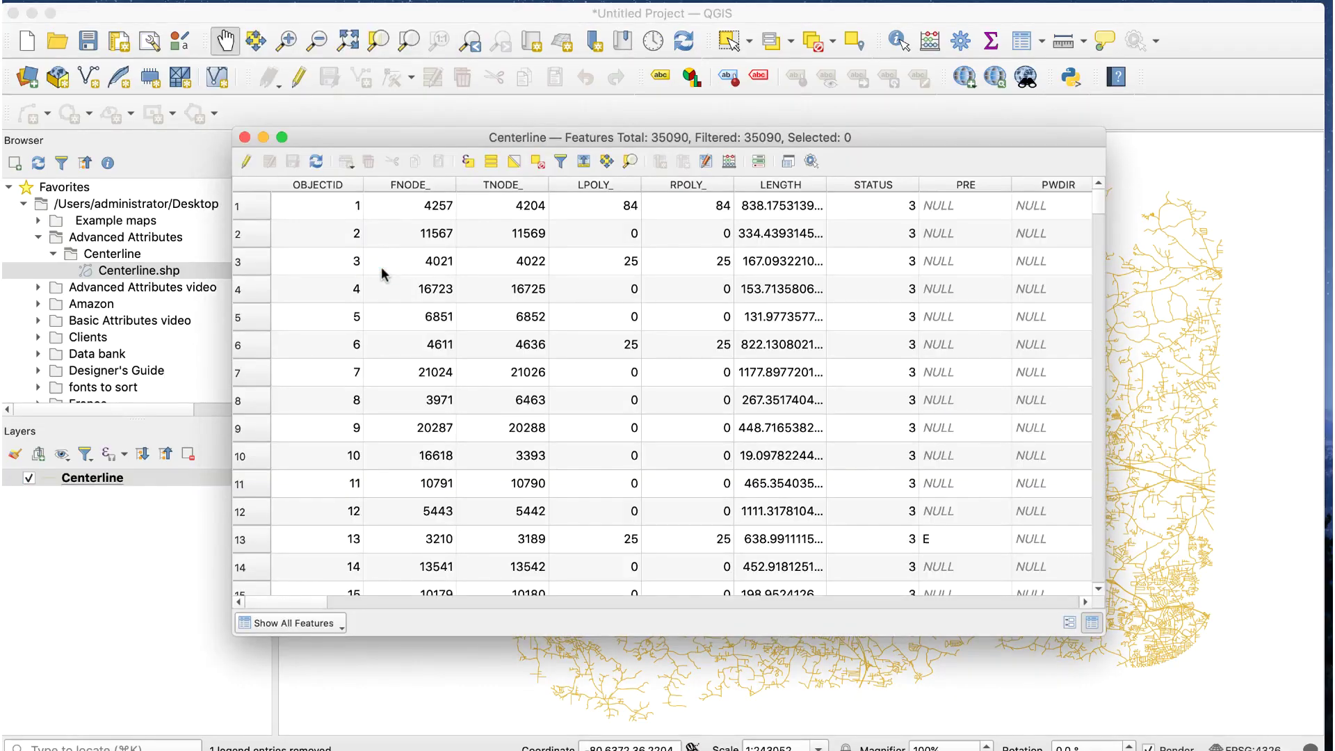
drag(310, 607, 486, 606)
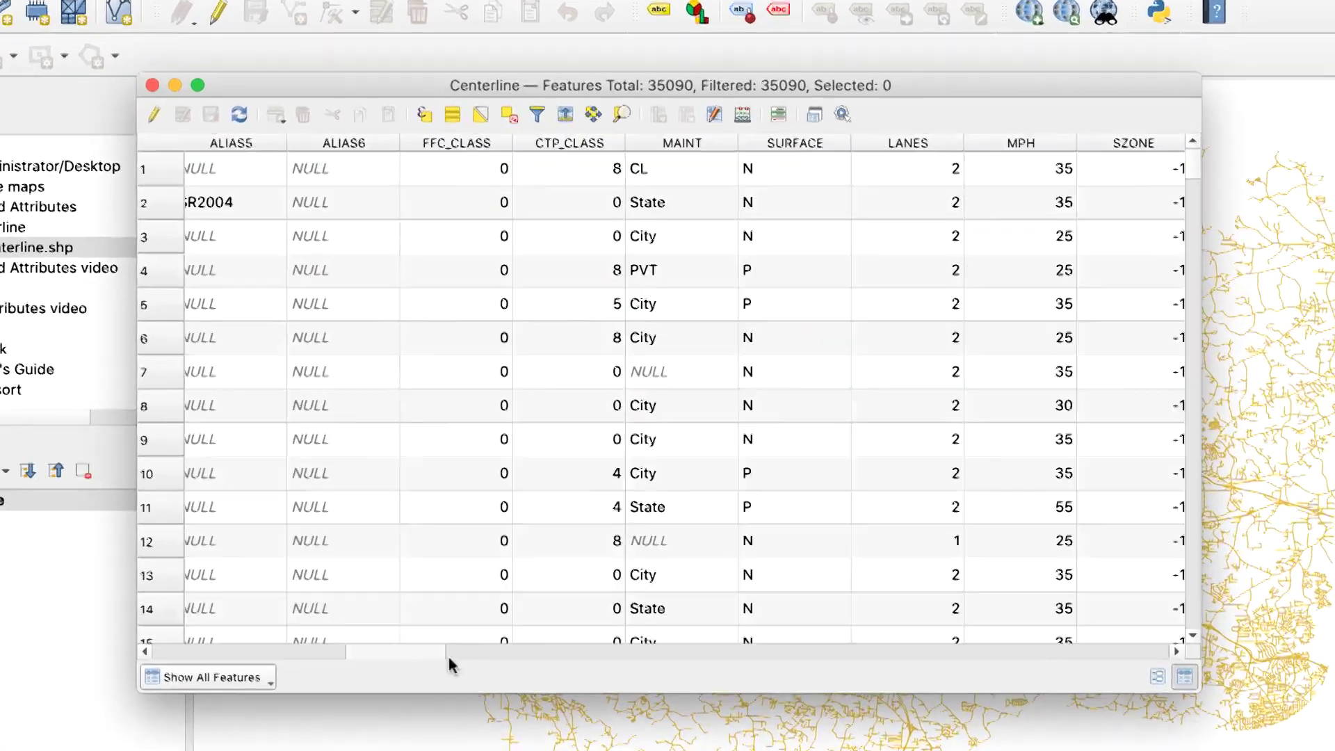
drag(448, 654, 903, 639)
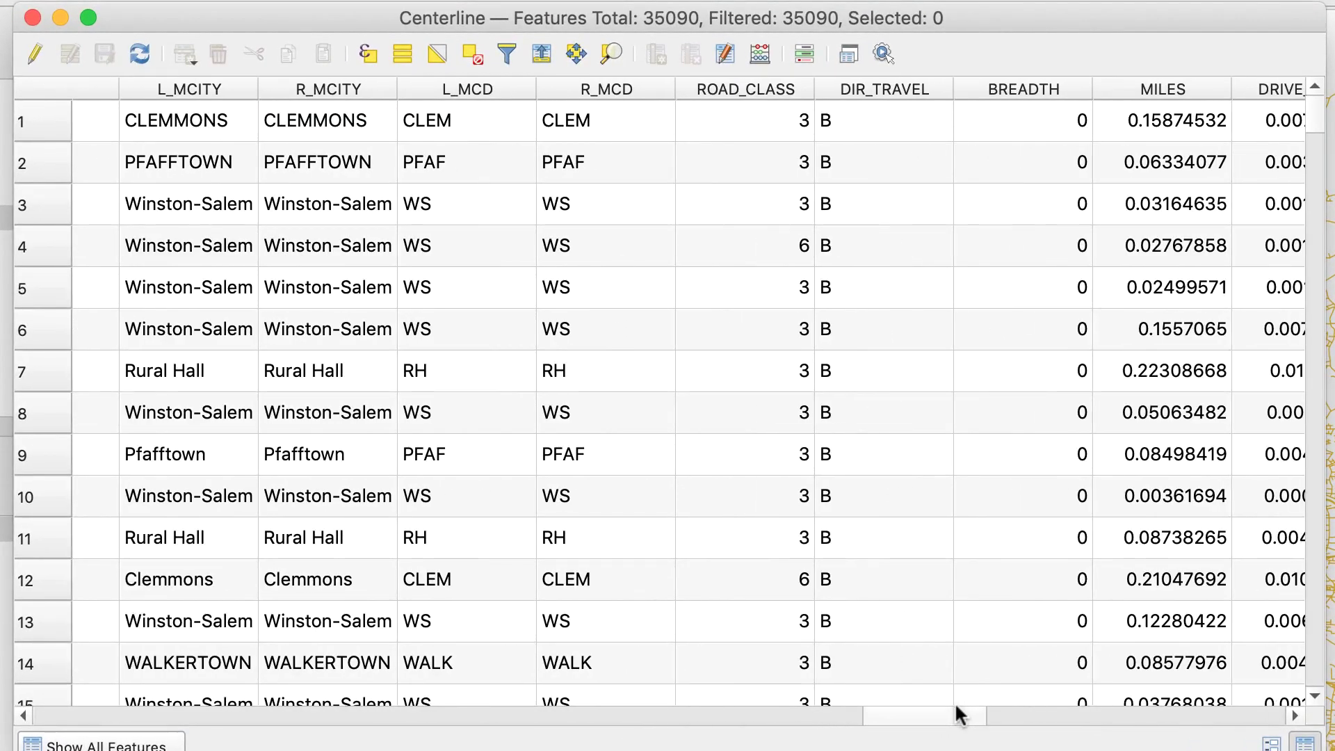
click(1317, 572)
click(1320, 567)
click(1319, 570)
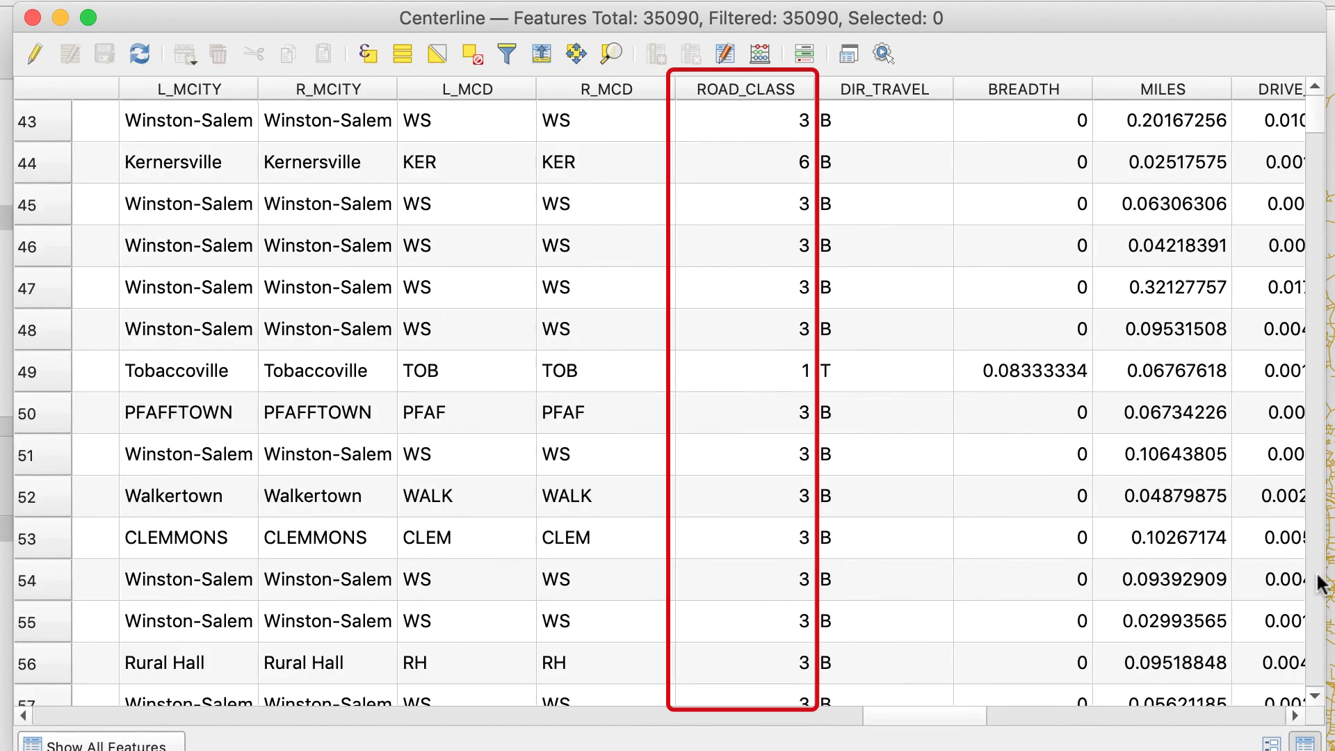
click(1318, 574)
click(1321, 584)
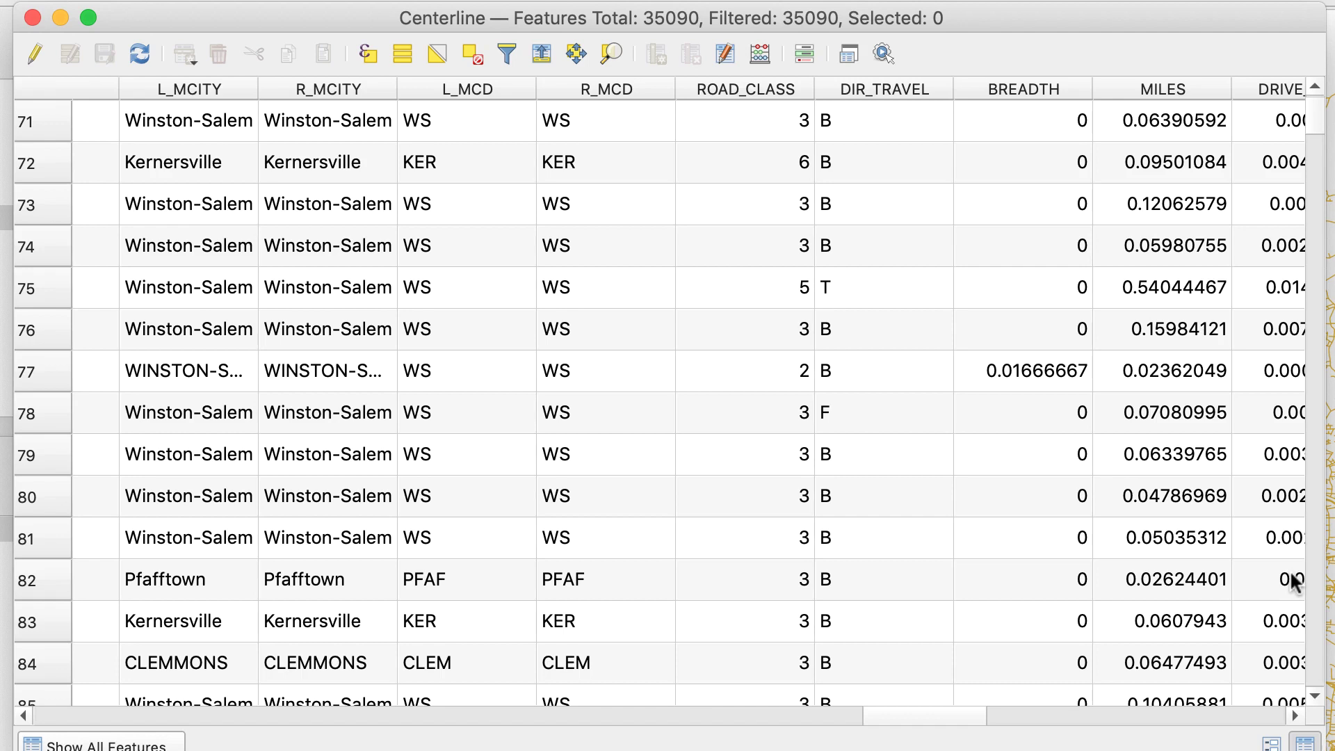
Select the Centerline features matching the expression "ROAD_CLASS" = 1 and uncover the map to view them.
click(368, 56)
click(368, 53)
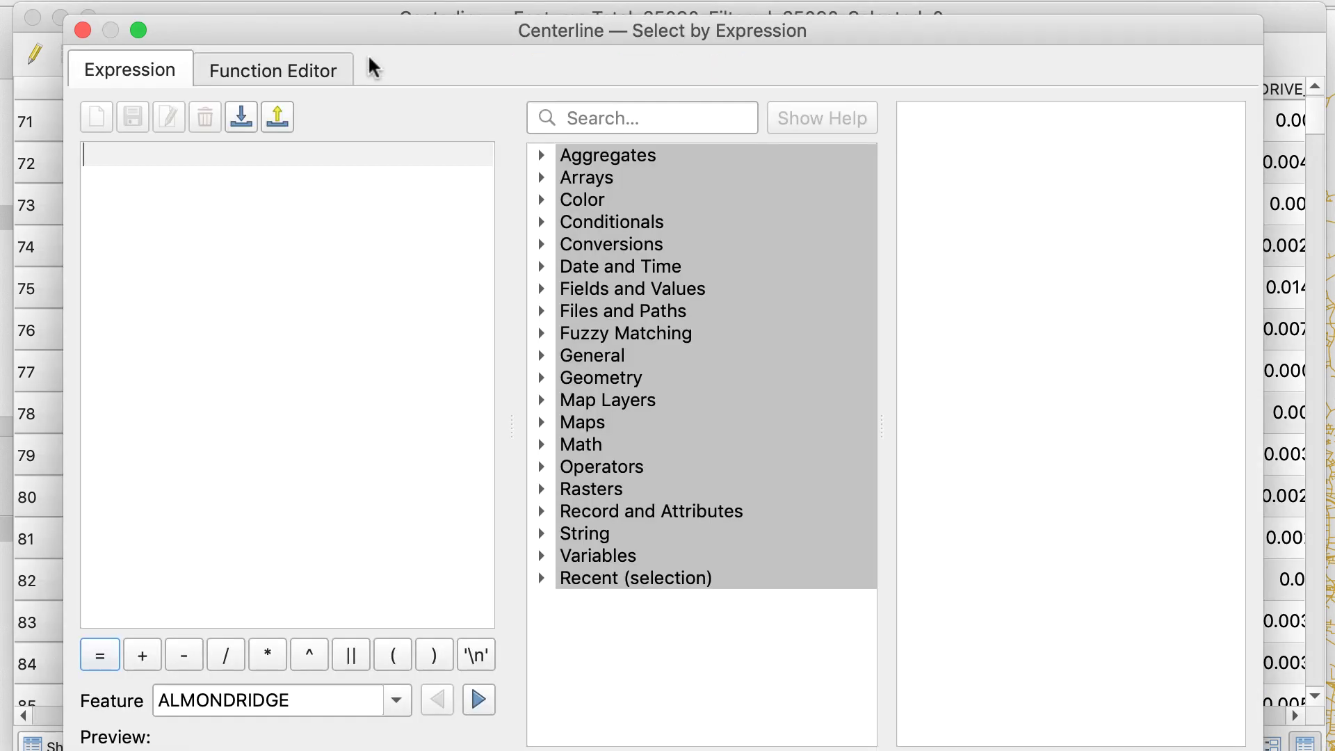
click(542, 290)
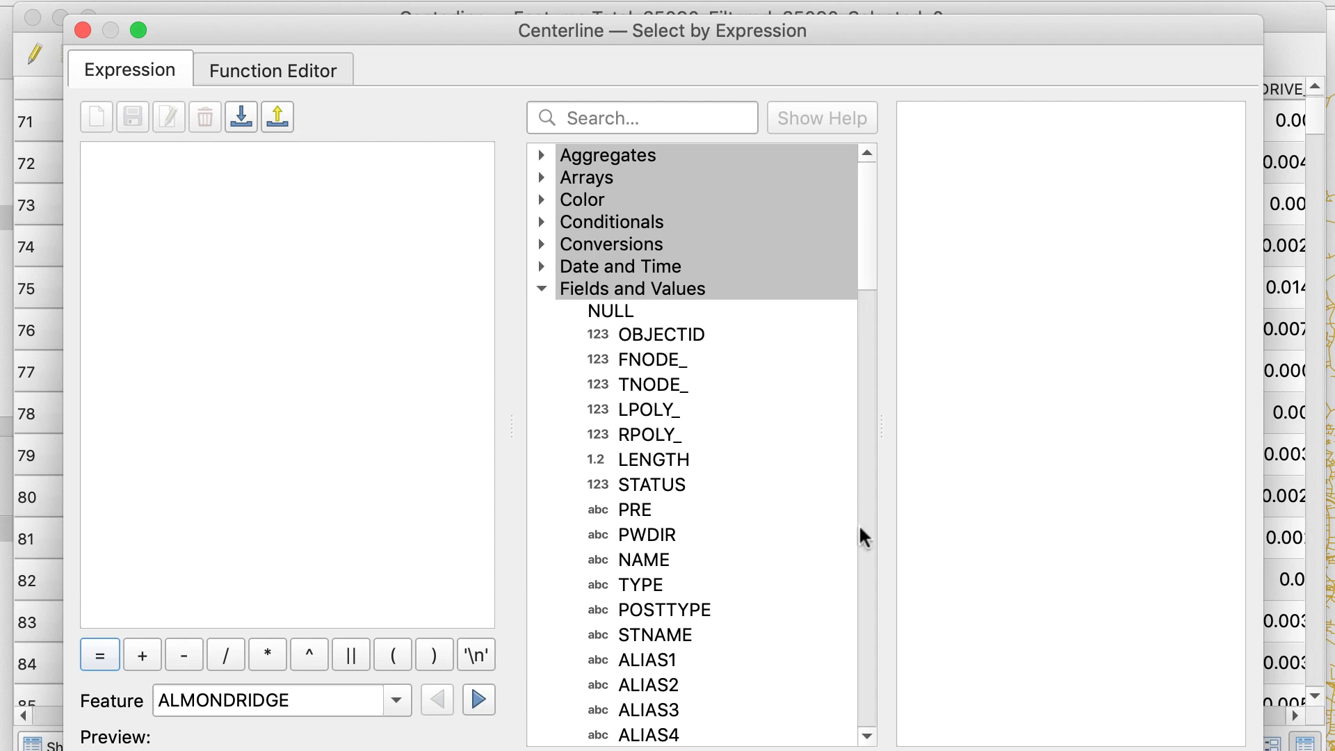
scroll(861, 523, down, 15)
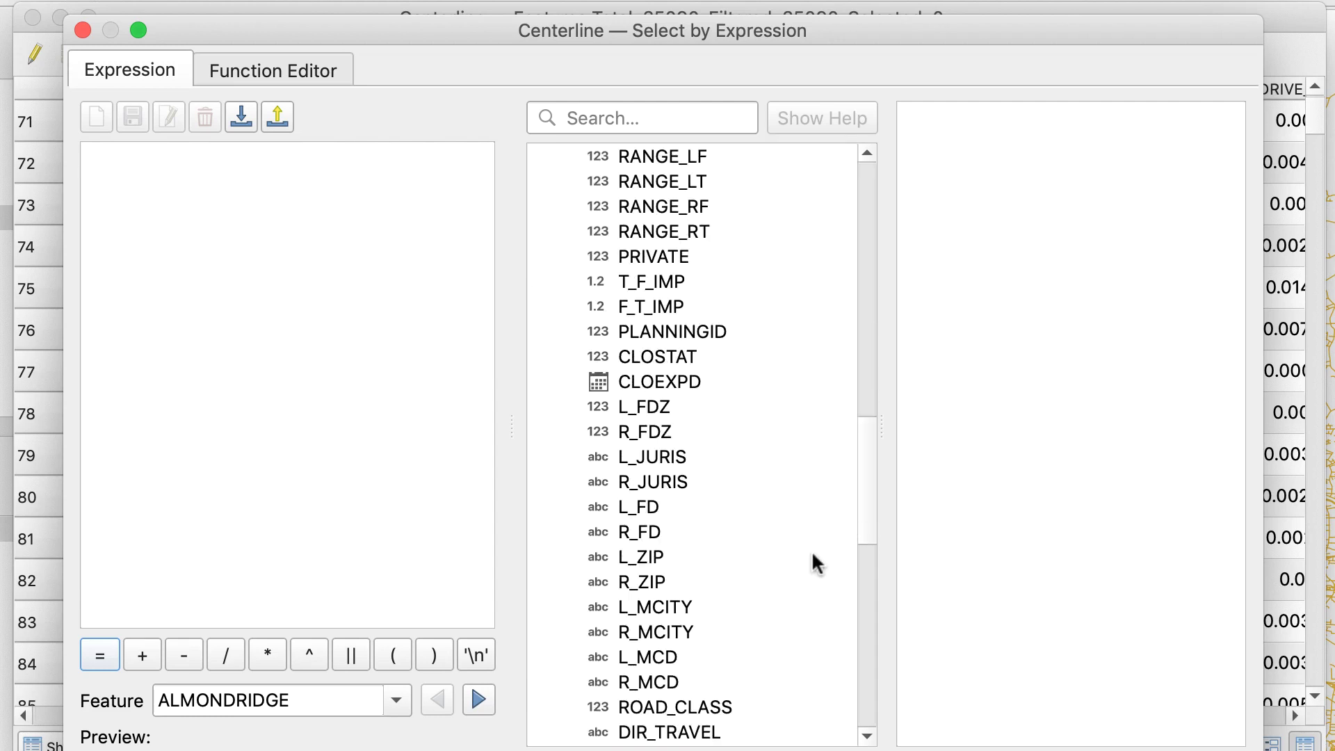
scroll(811, 554, down, 2)
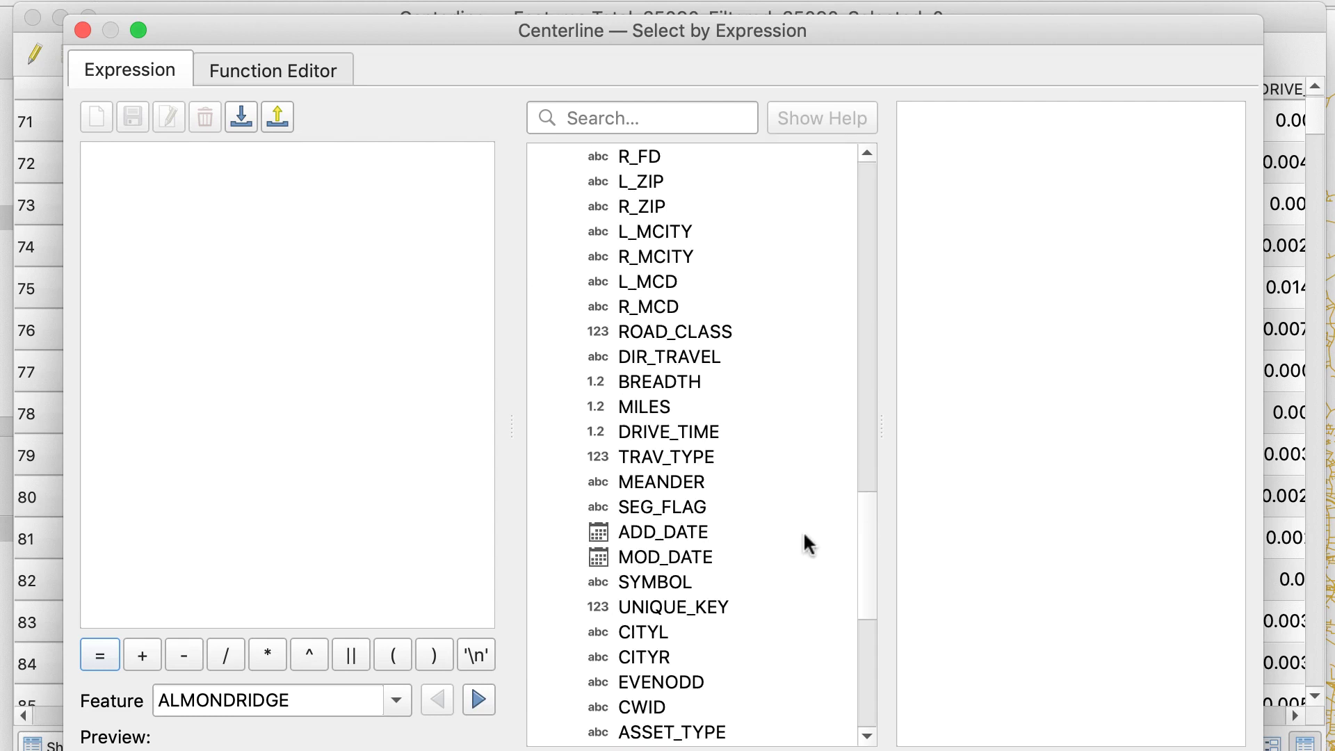
double_click(765, 326)
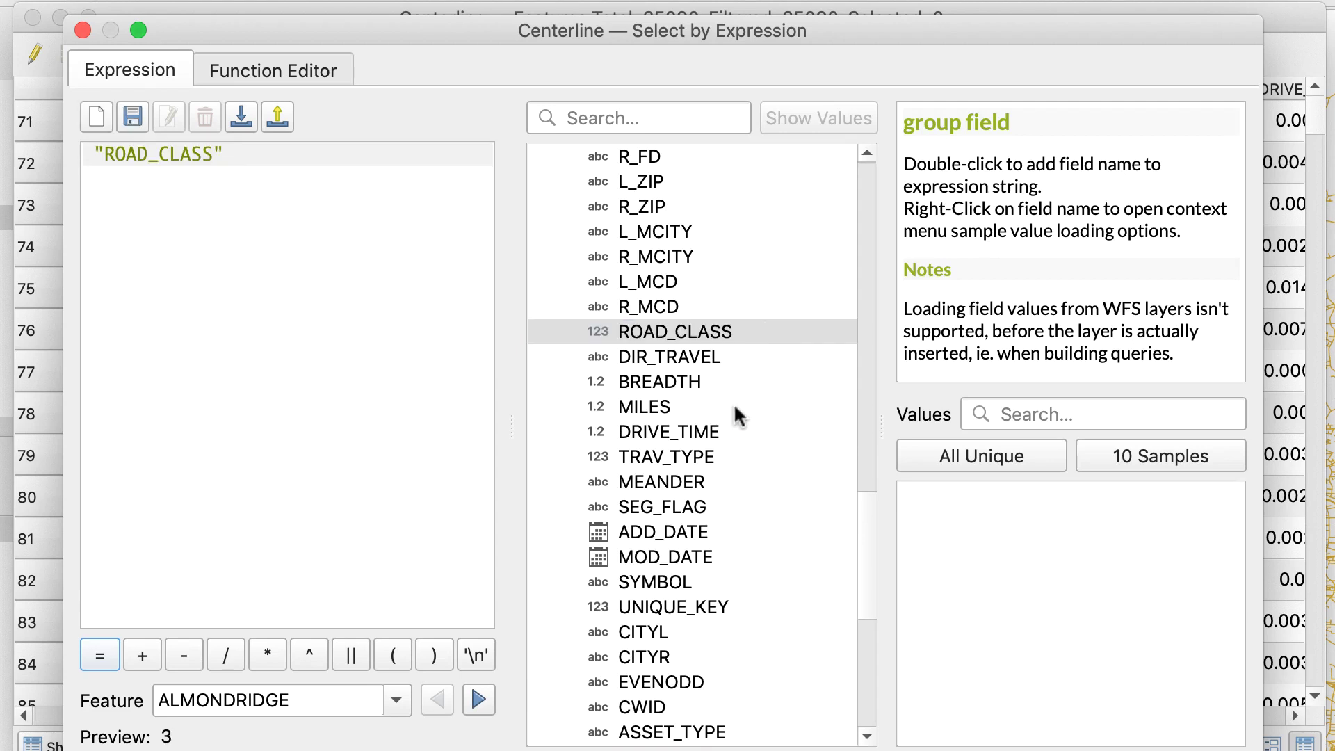
click(97, 654)
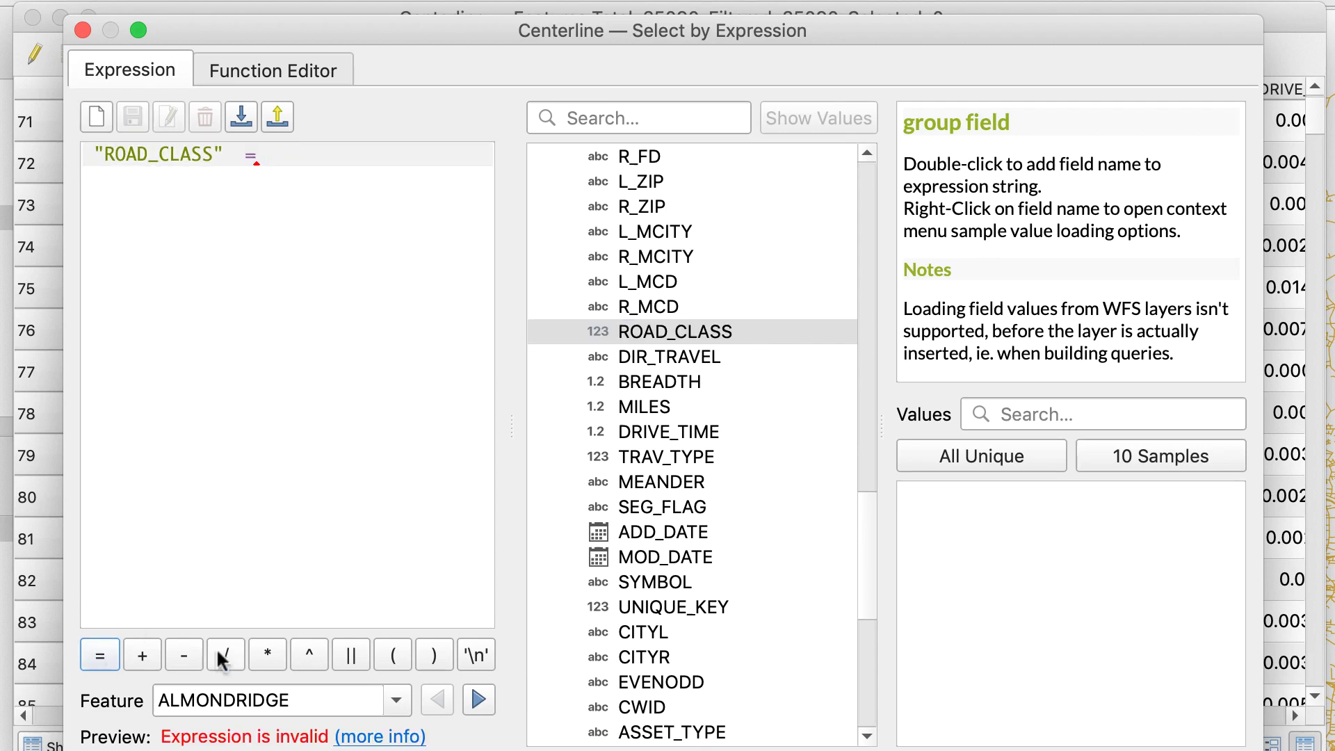
click(1045, 452)
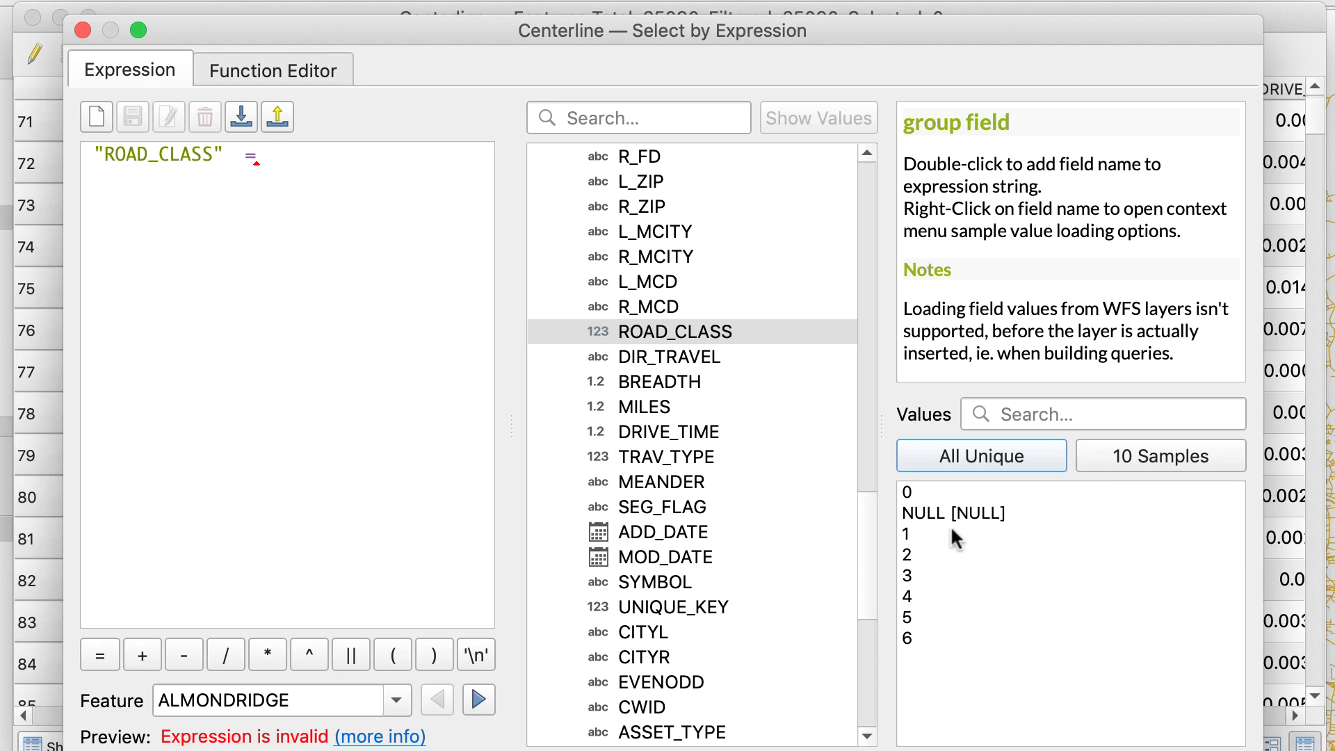
double_click(950, 529)
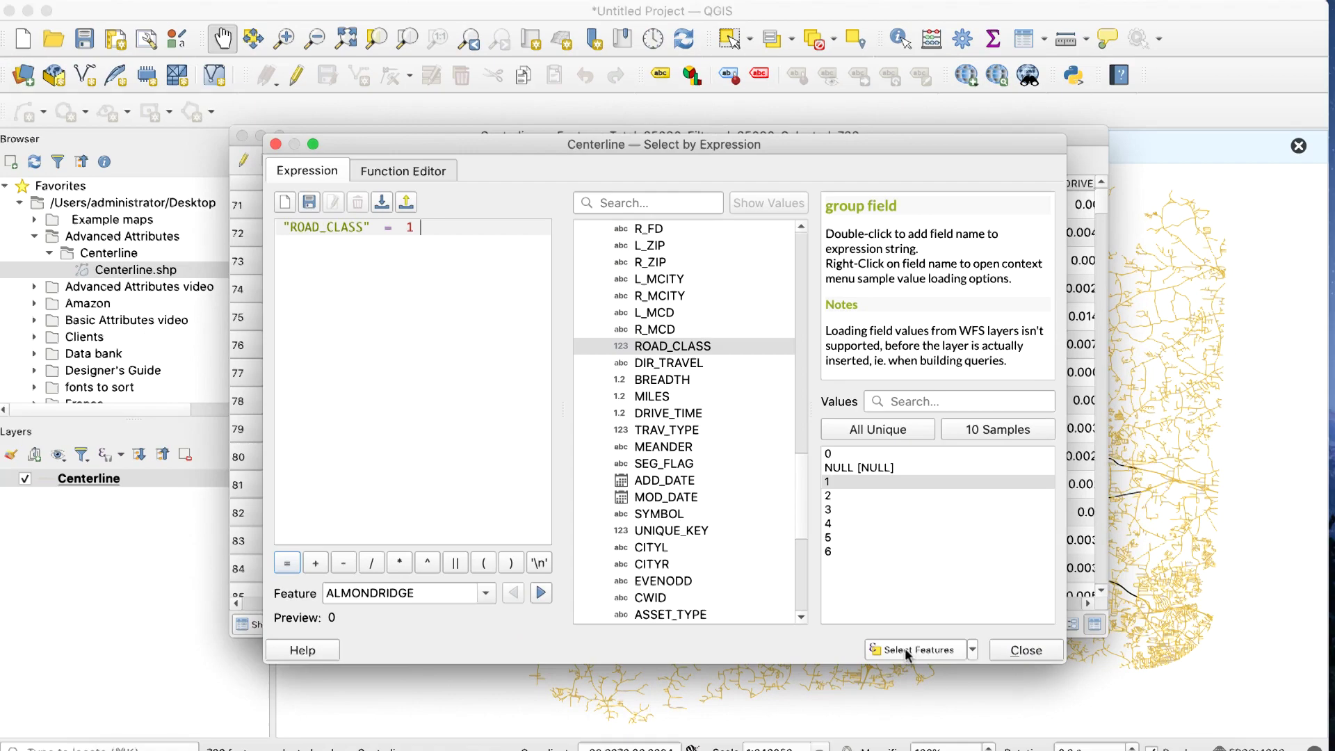
click(1023, 750)
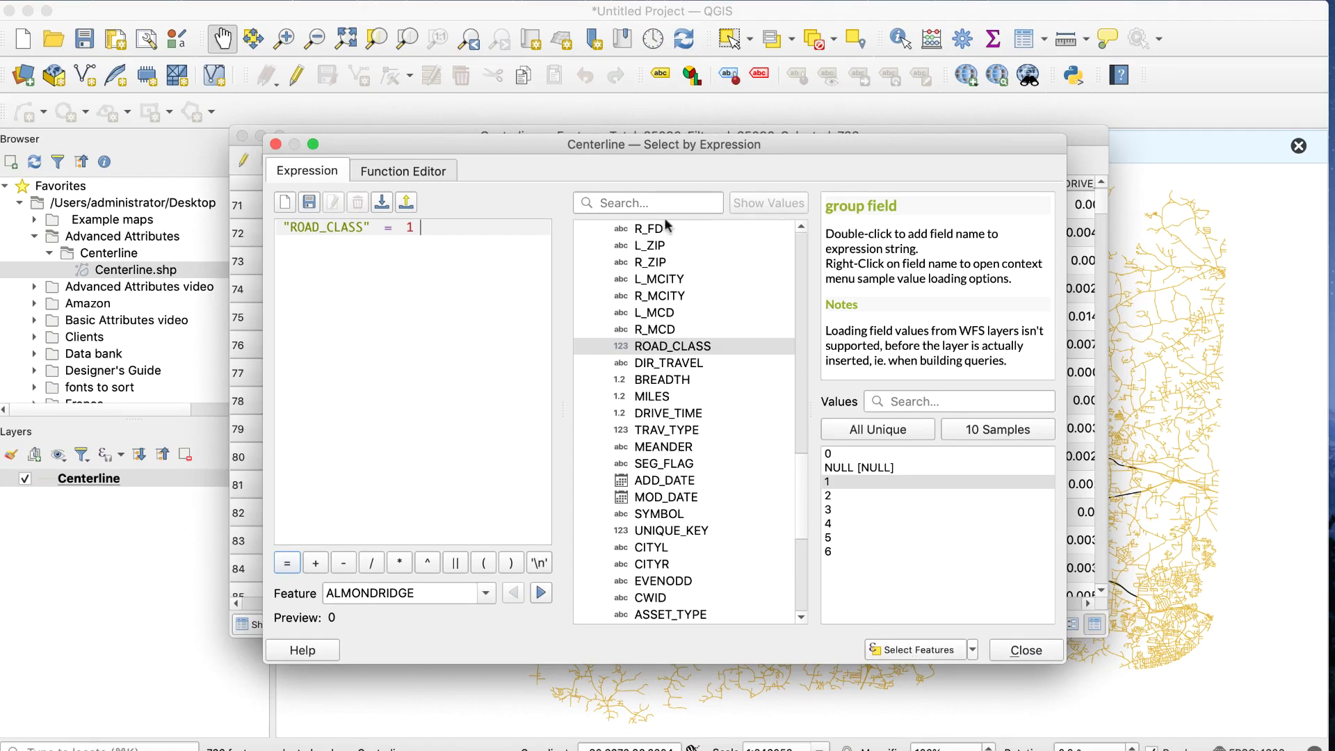
click(703, 134)
drag(732, 139, 769, 725)
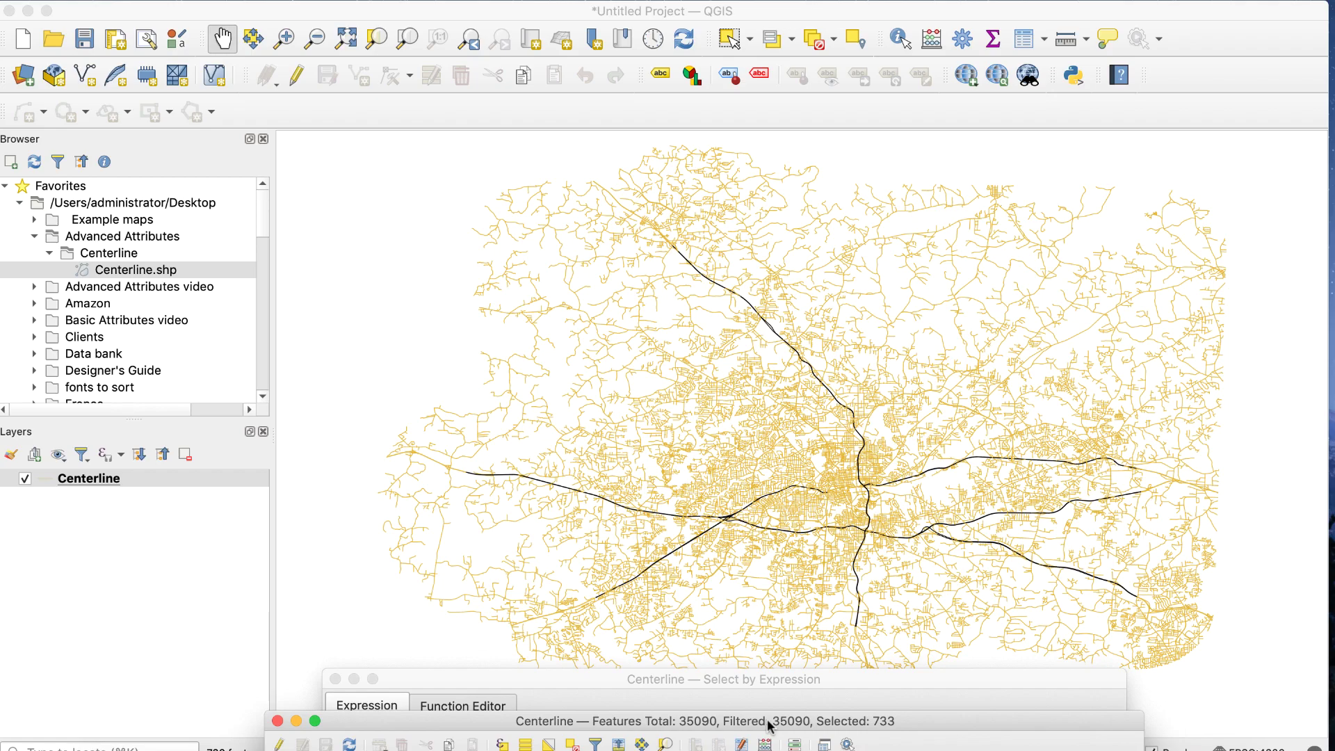
Change the selection expression to "ROAD_CLASS" = 2, select the matching Centerline features and view them on the map.
drag(770, 726, 742, 112)
drag(787, 678, 719, 120)
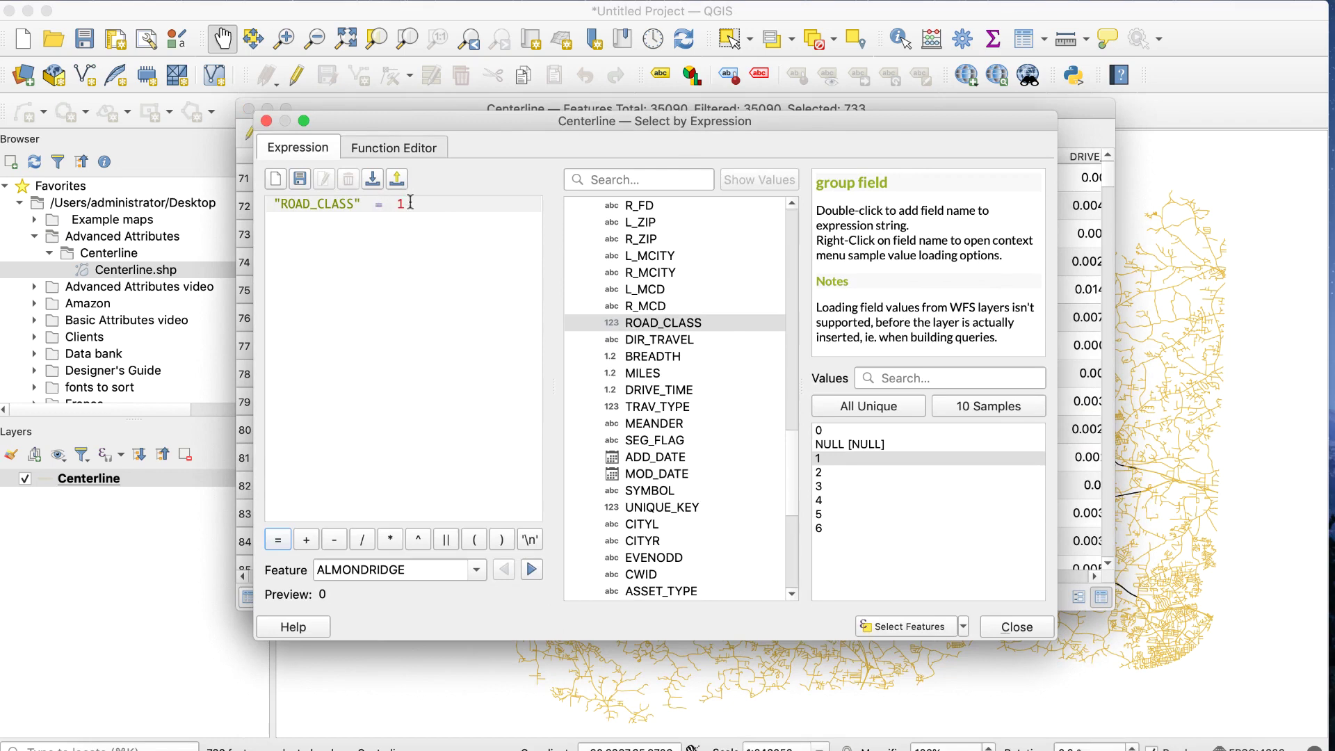
key(BackSpace)
key(BackSpace)
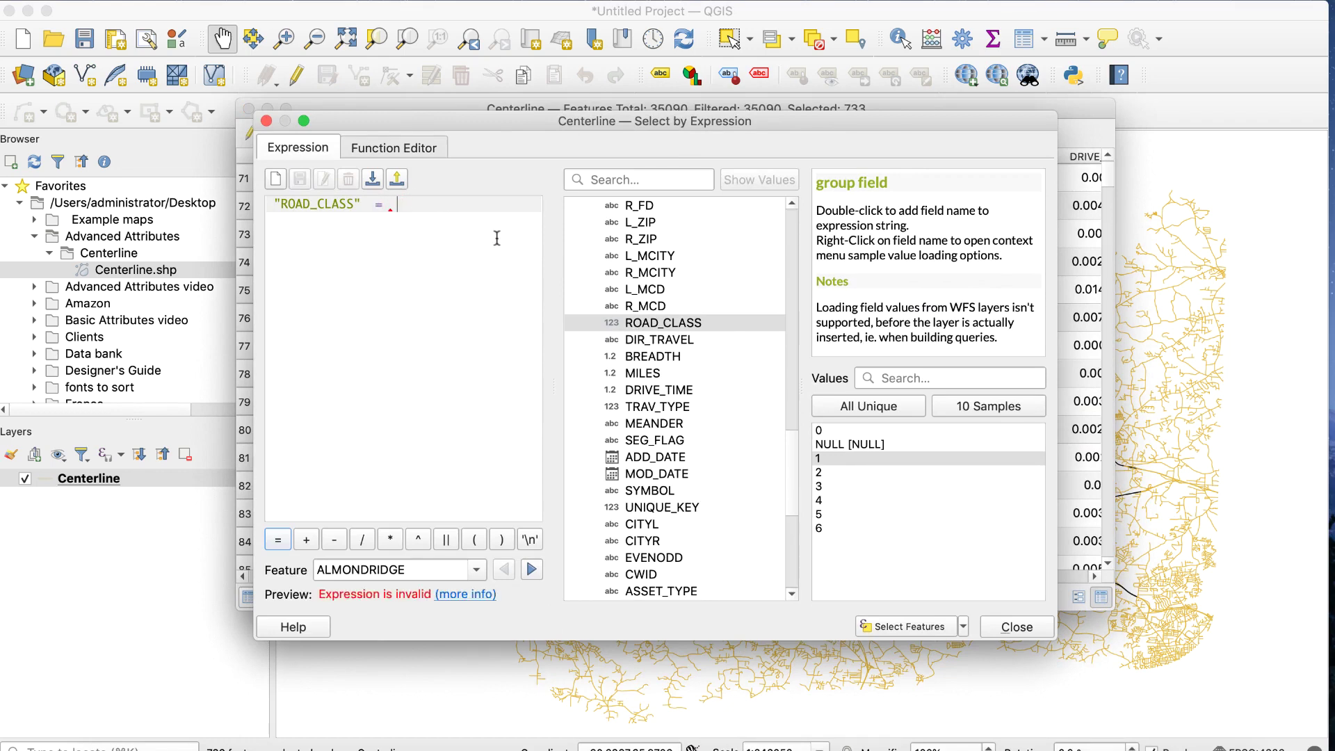
text(2)
click(904, 626)
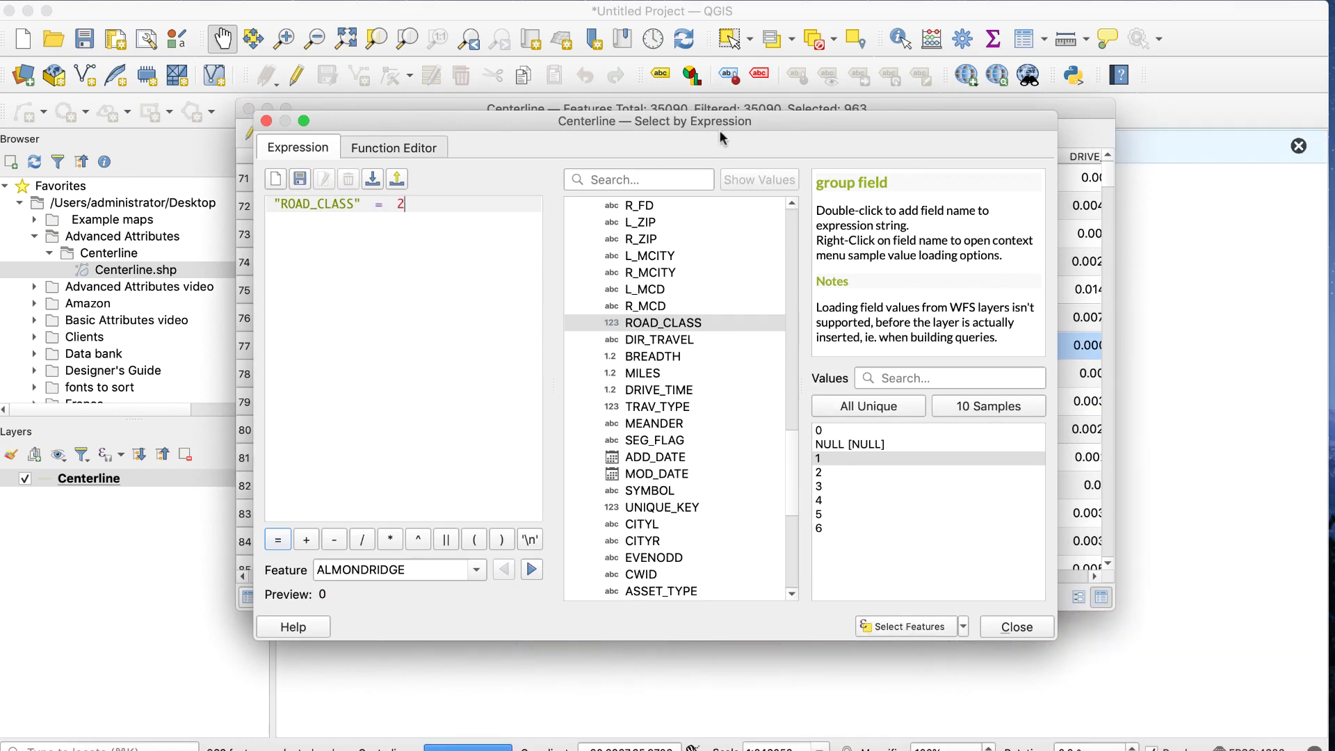
drag(724, 122, 762, 695)
click(785, 637)
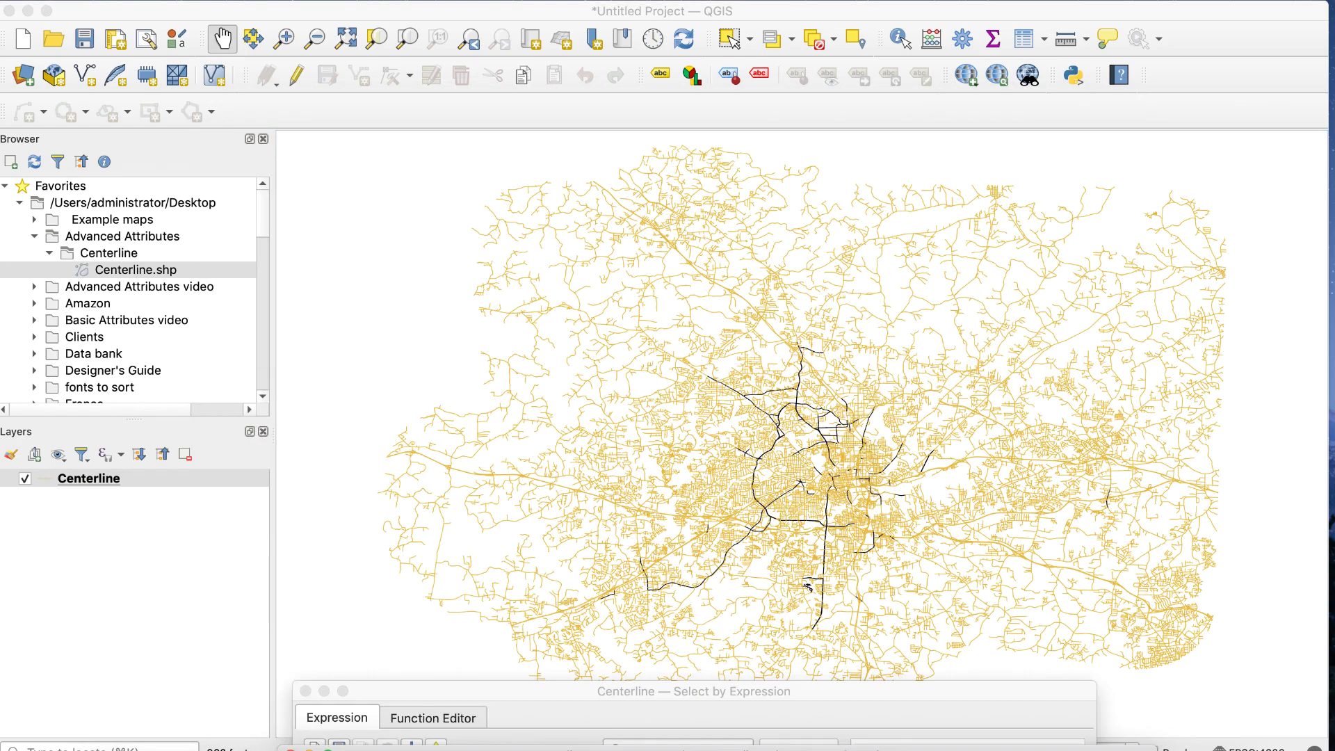
click(813, 39)
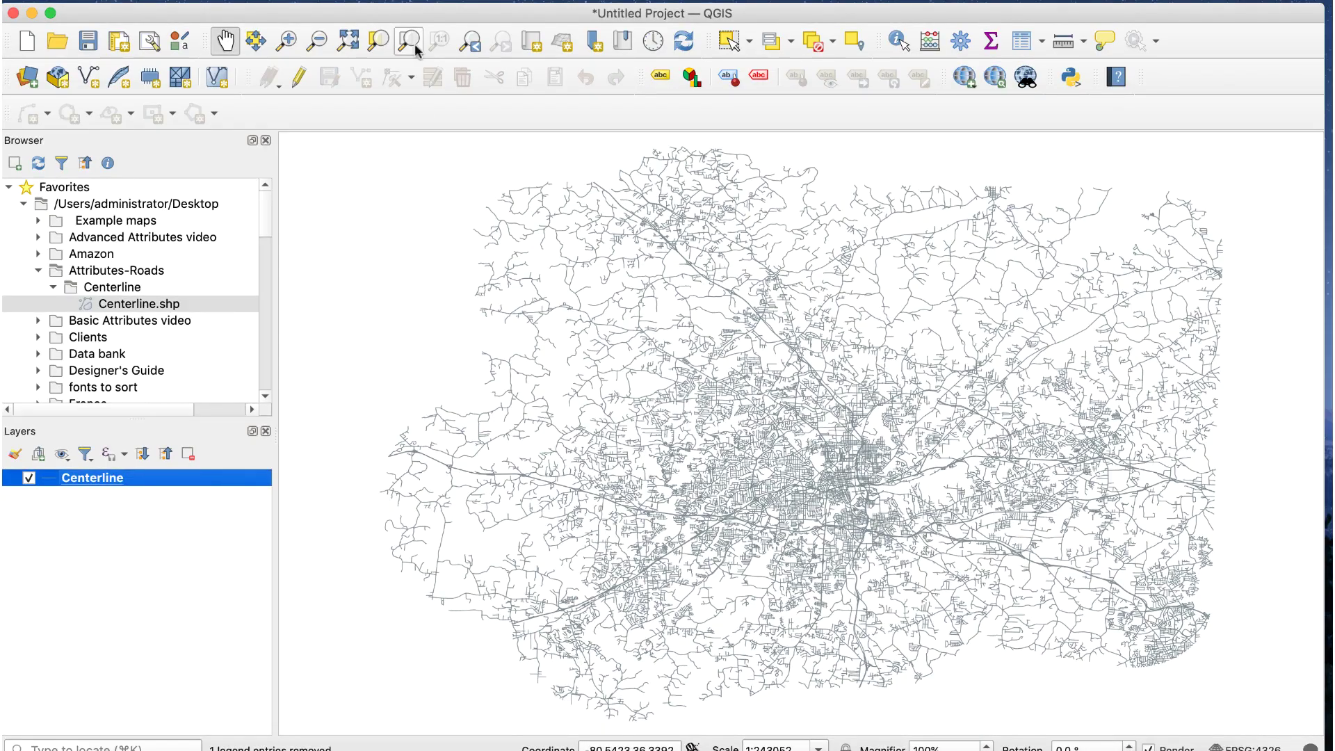
Set up Split Vector Layer for the Centerline layer with ROAD_CLASS as unique ID field and shp as output file type.
click(435, 1)
mouse_move(477, 98)
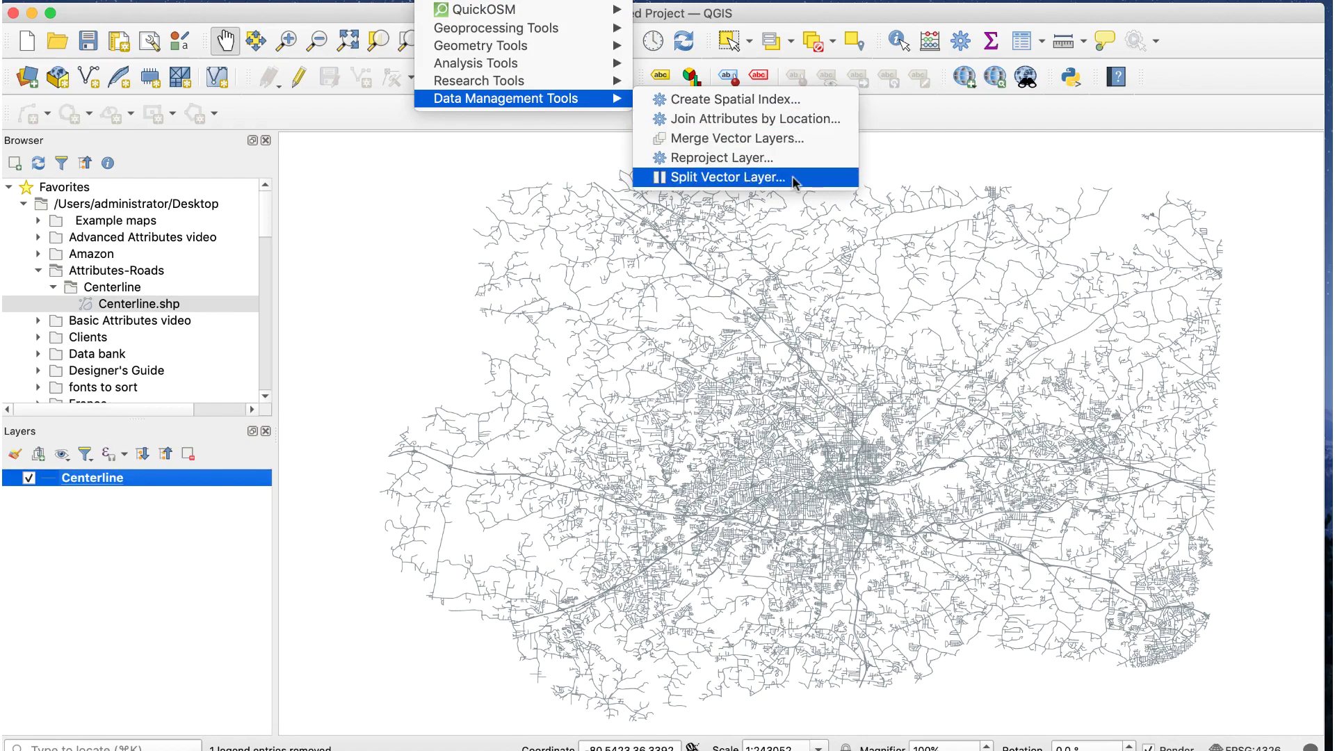
click(793, 179)
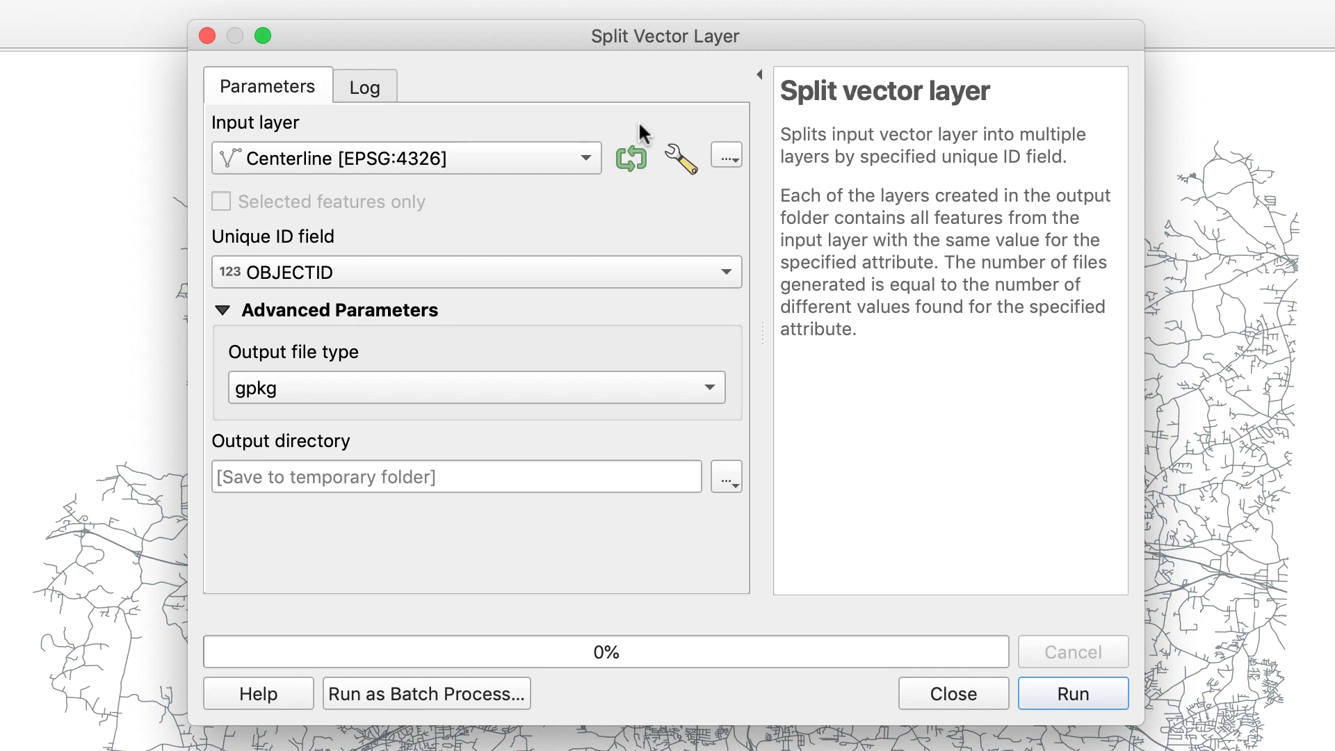
click(409, 271)
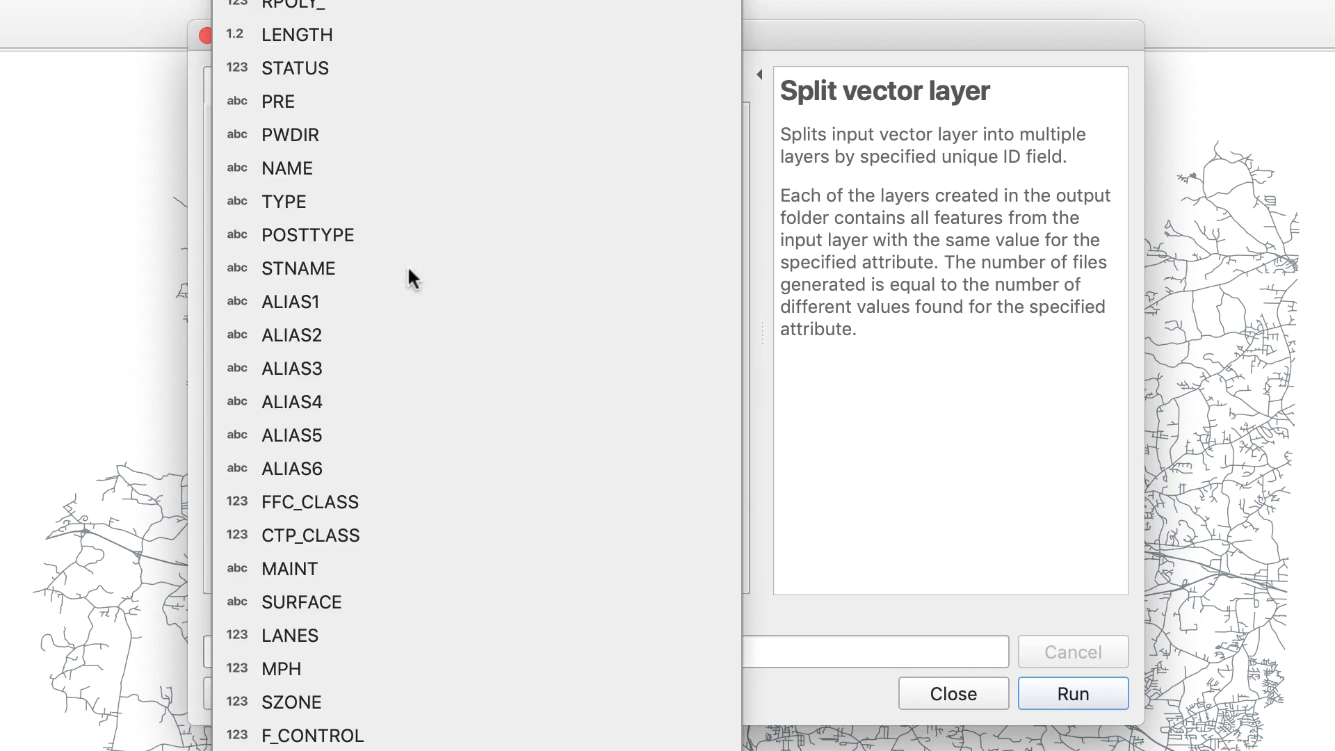
scroll(403, 281, down, 10)
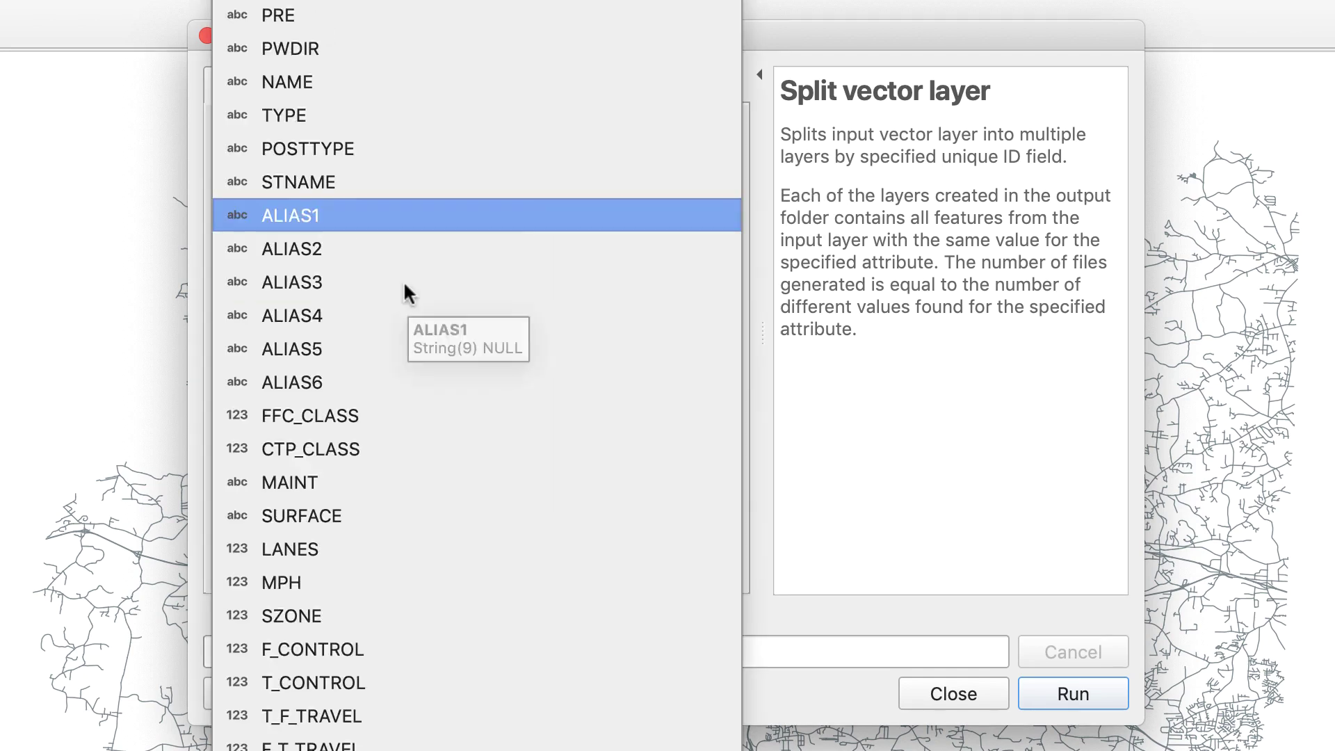
scroll(401, 281, down, 6)
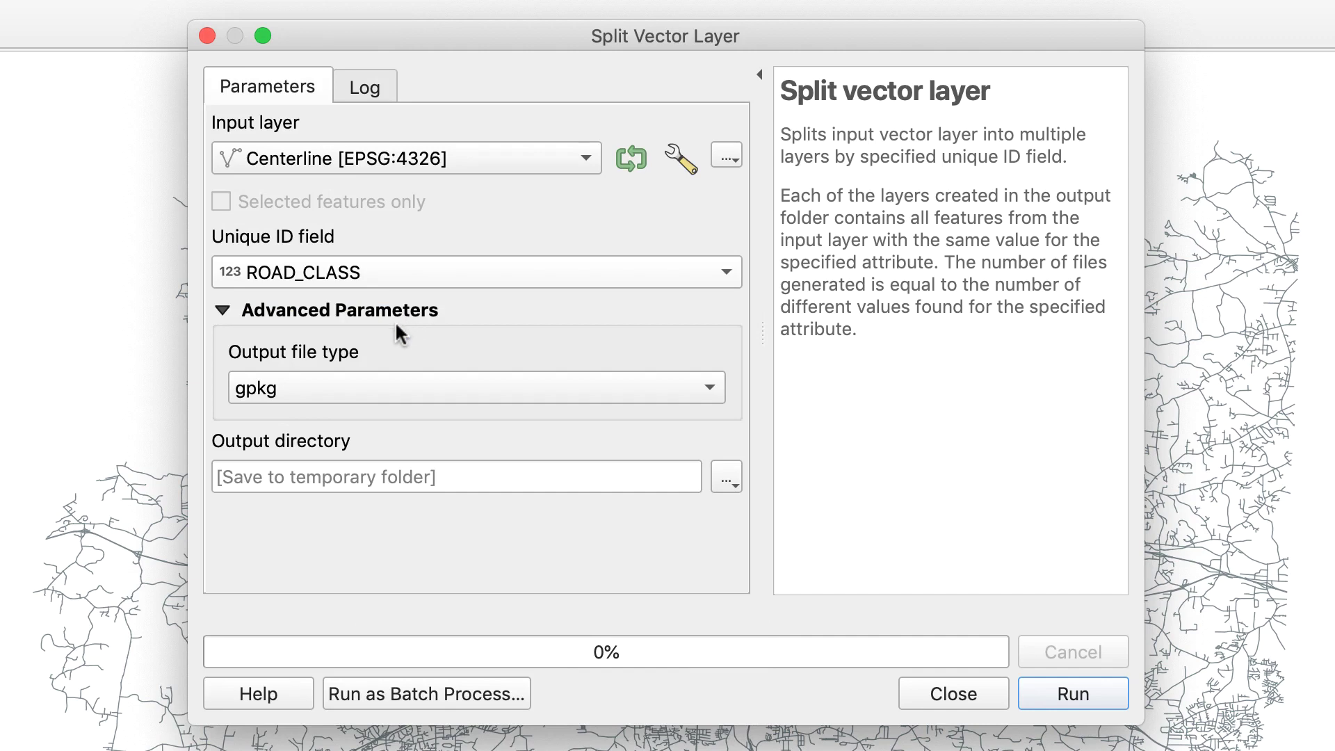
click(389, 395)
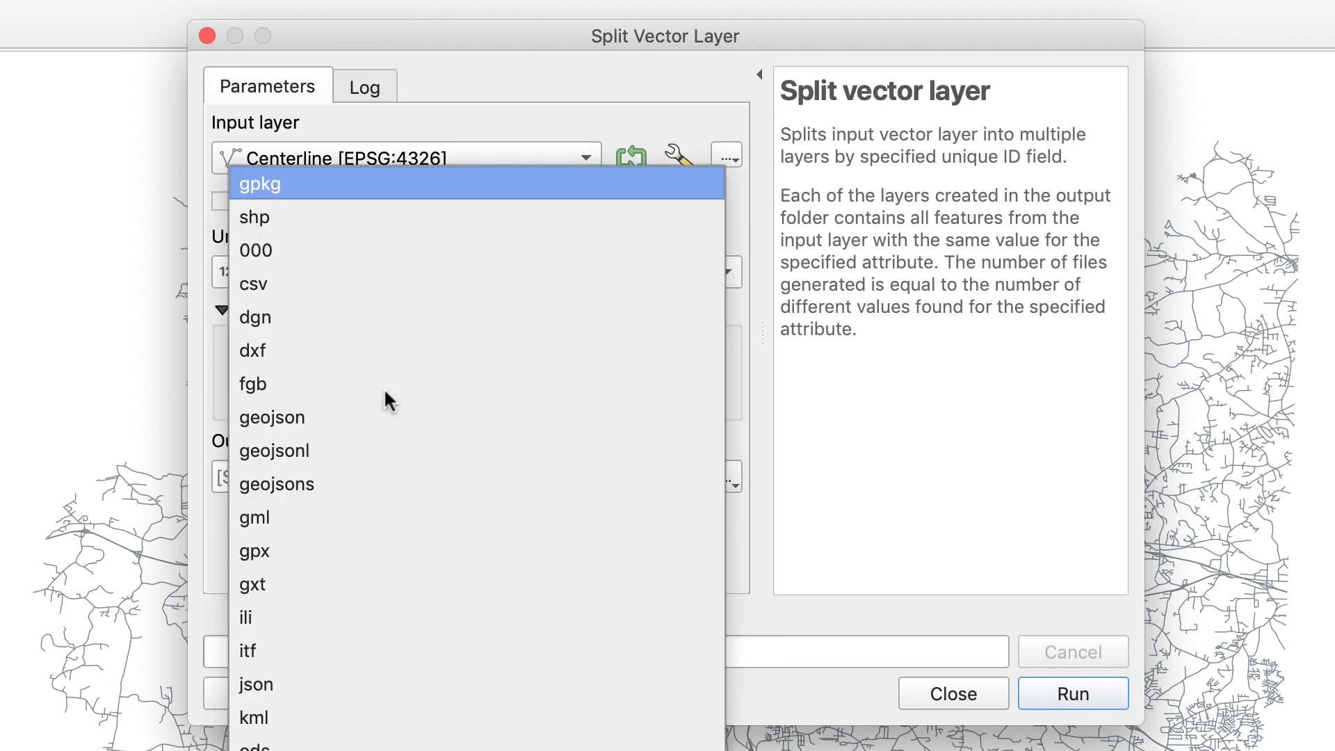
click(352, 221)
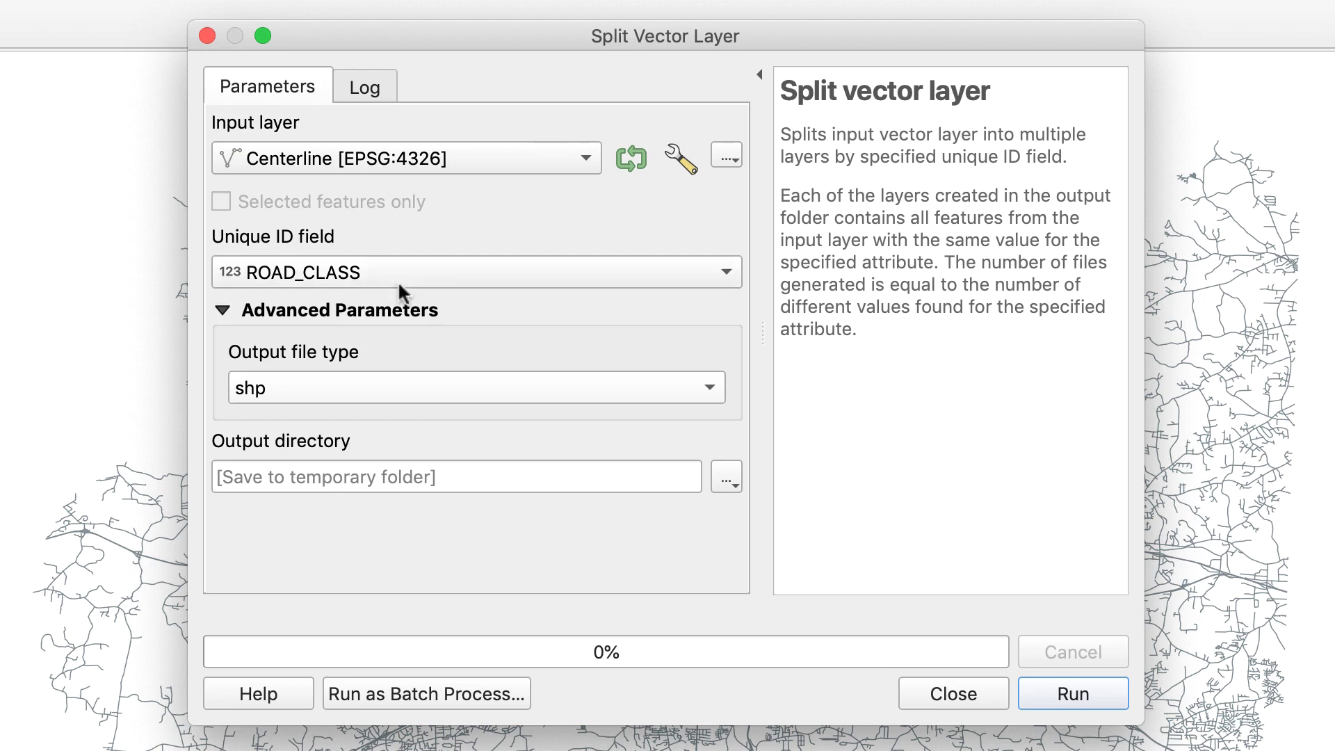
Set the output directory to the New Roads folder on the Desktop, run the split and close the dialog.
click(718, 478)
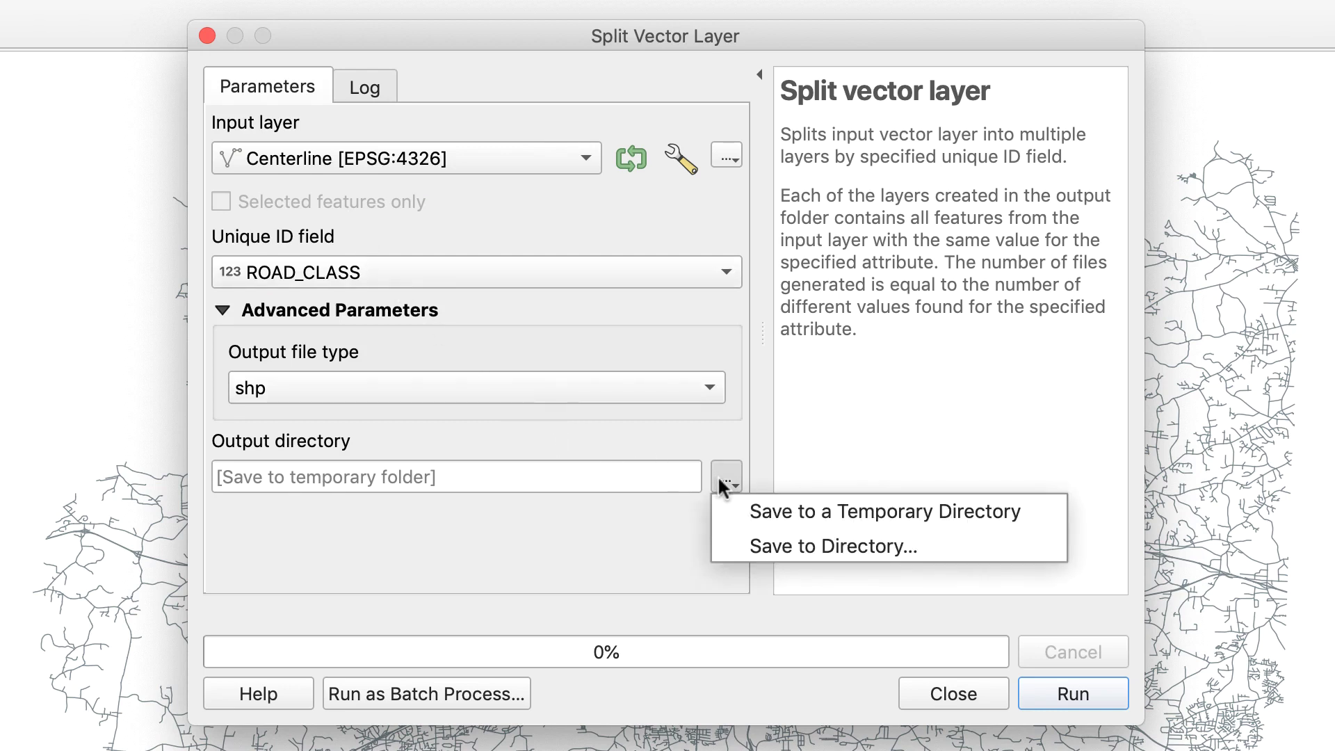
click(749, 530)
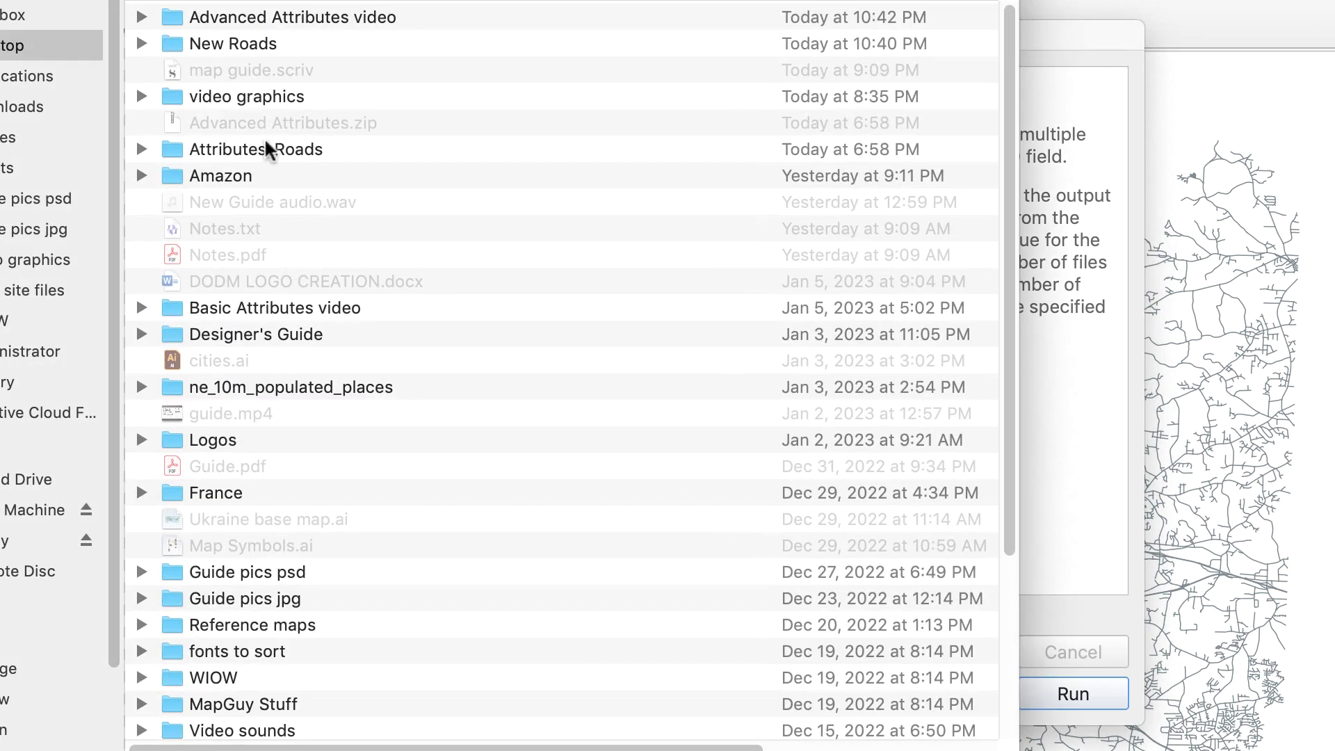
click(277, 46)
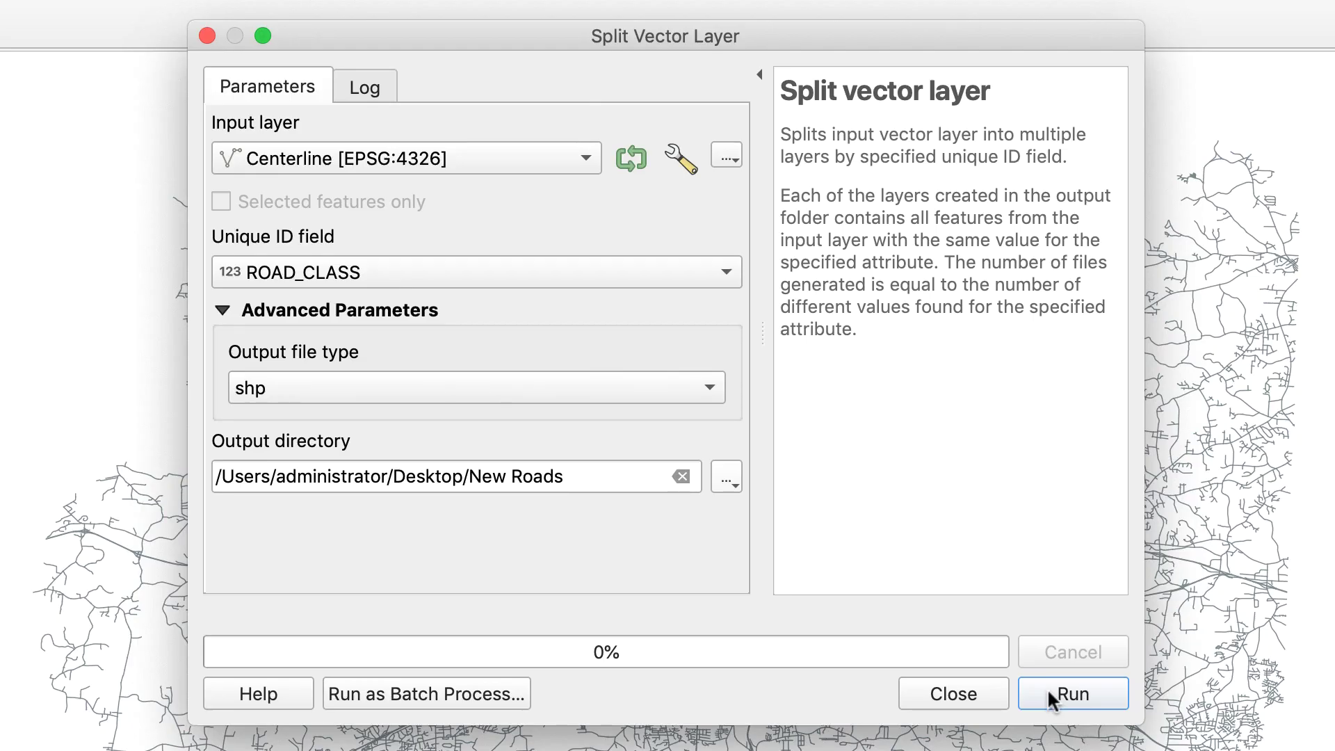
click(1071, 693)
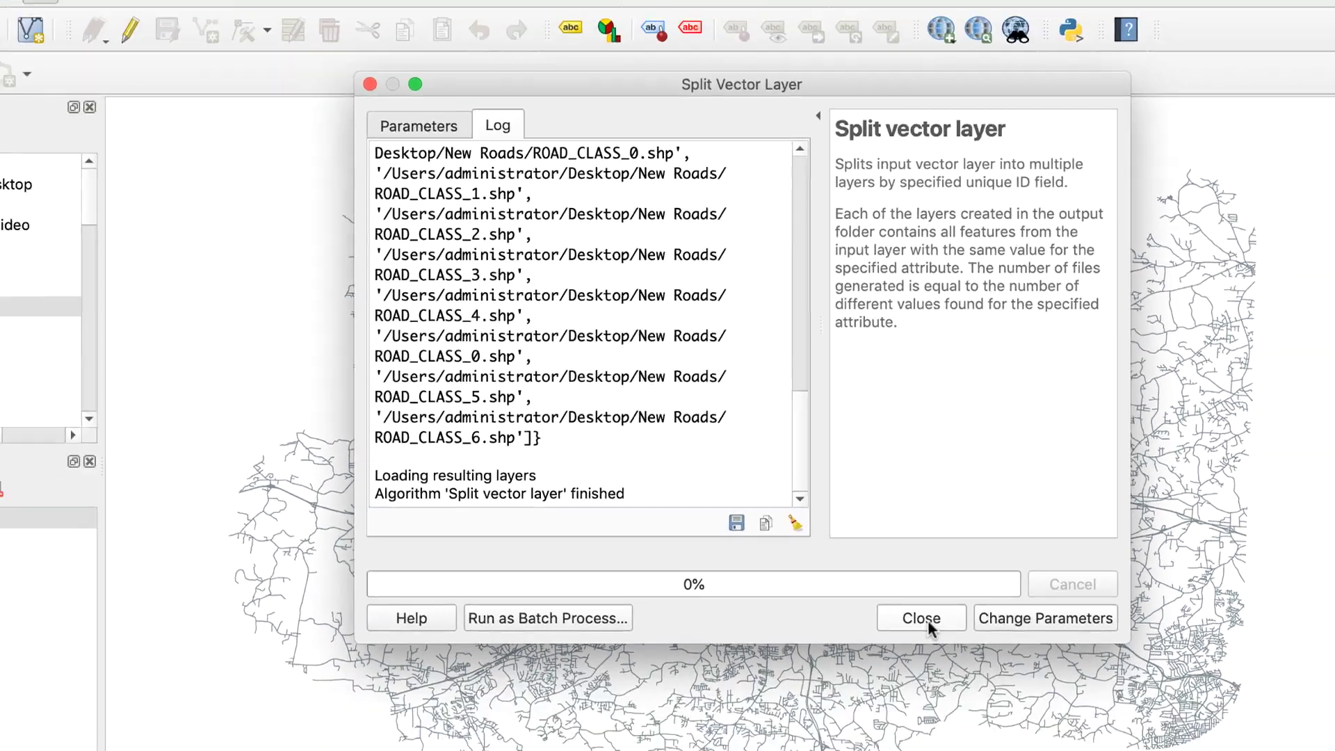
click(891, 694)
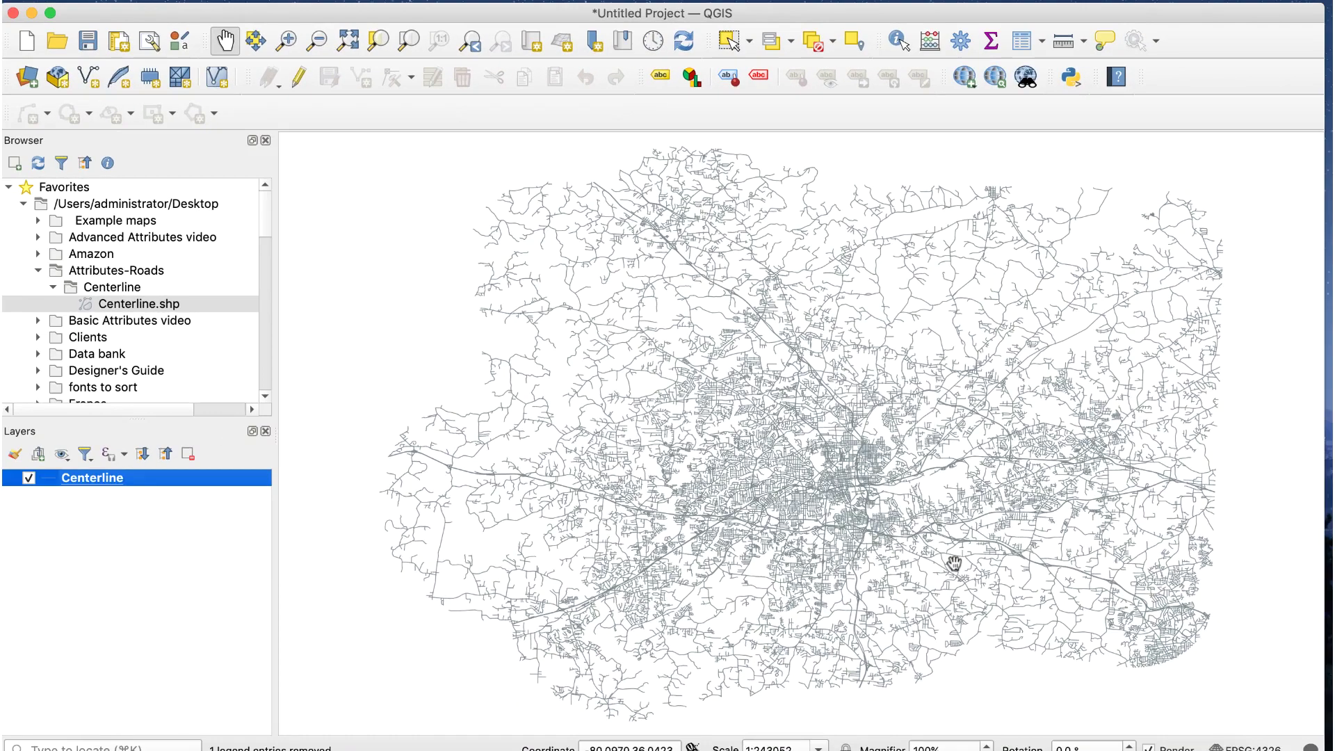
Hide the Centerline layer and add ROAD_CLASS_1.shp and ROAD_CLASS_2.shp from the New Roads folder to the project.
click(29, 478)
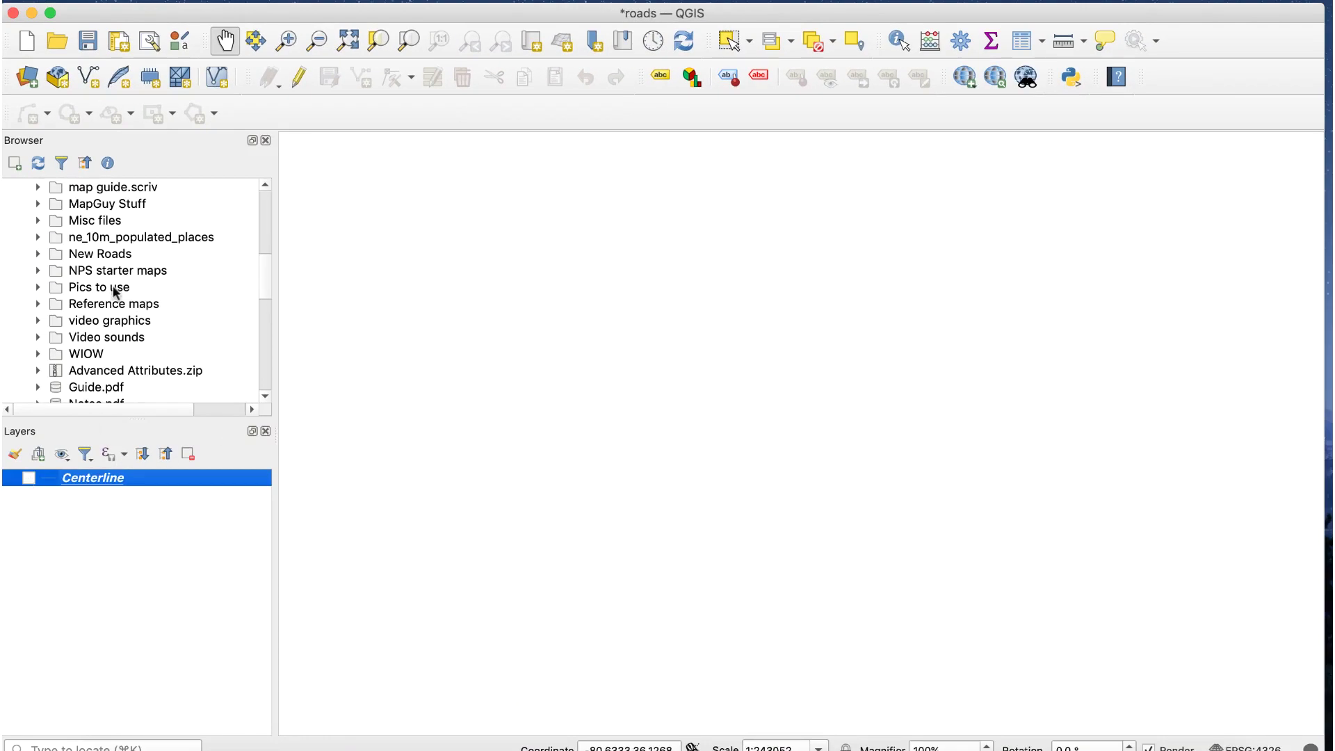
click(37, 254)
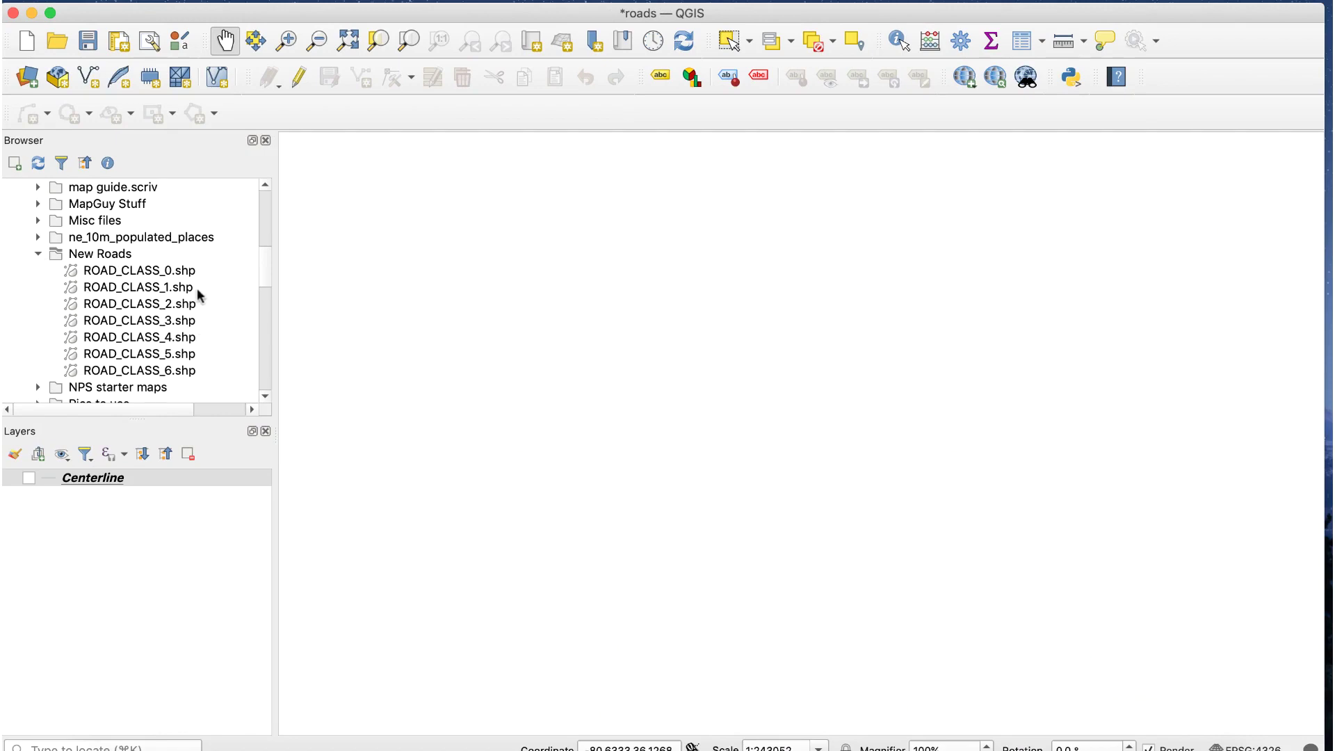
drag(195, 287, 177, 553)
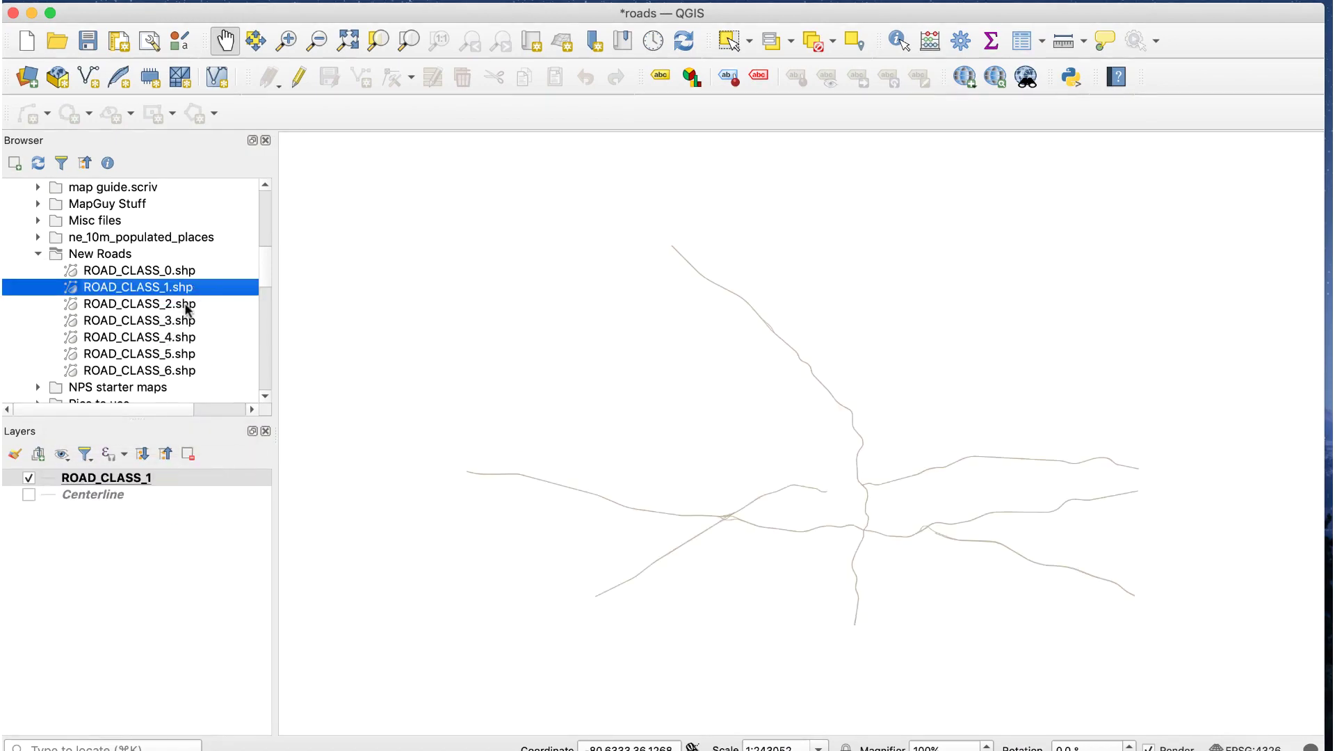
drag(182, 306, 172, 502)
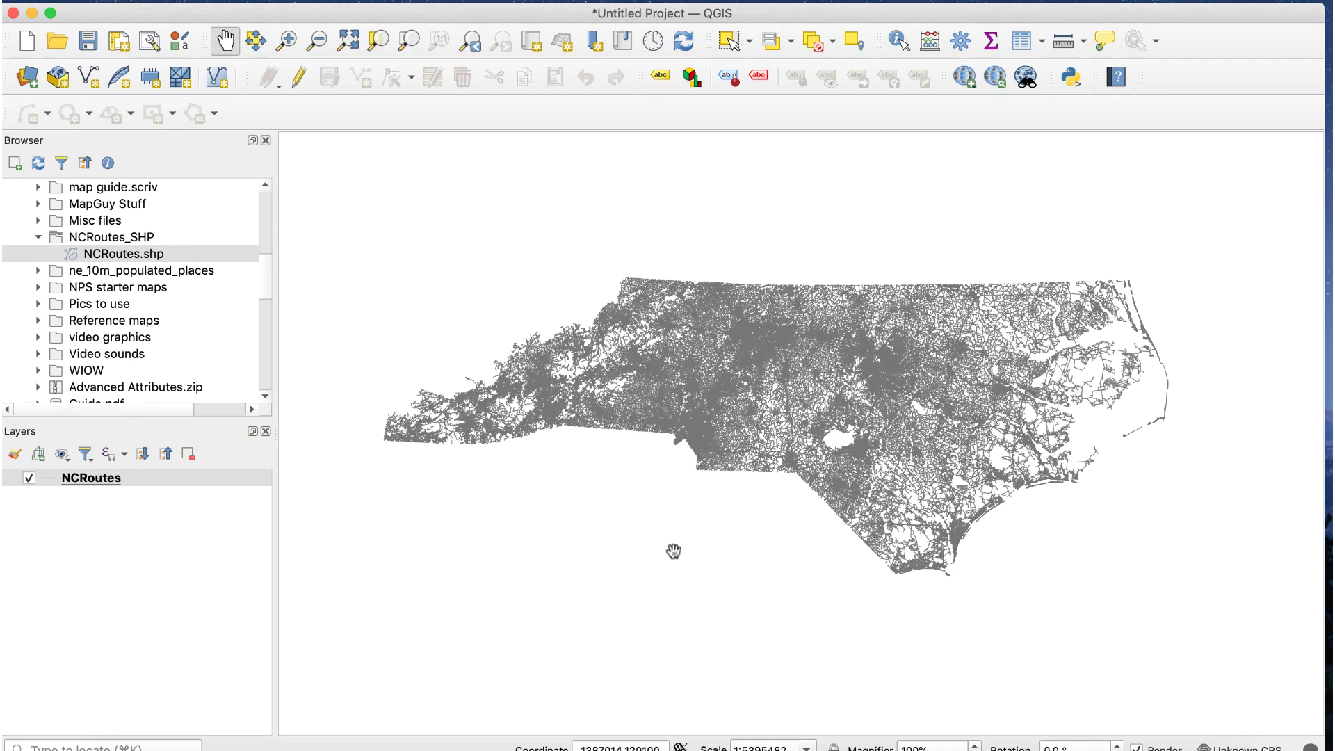
Filter the NCRoutes layer with the expression "MaintCntyC" = '051' and inspect that county's roads on the map.
scroll(369, 540, up, 3)
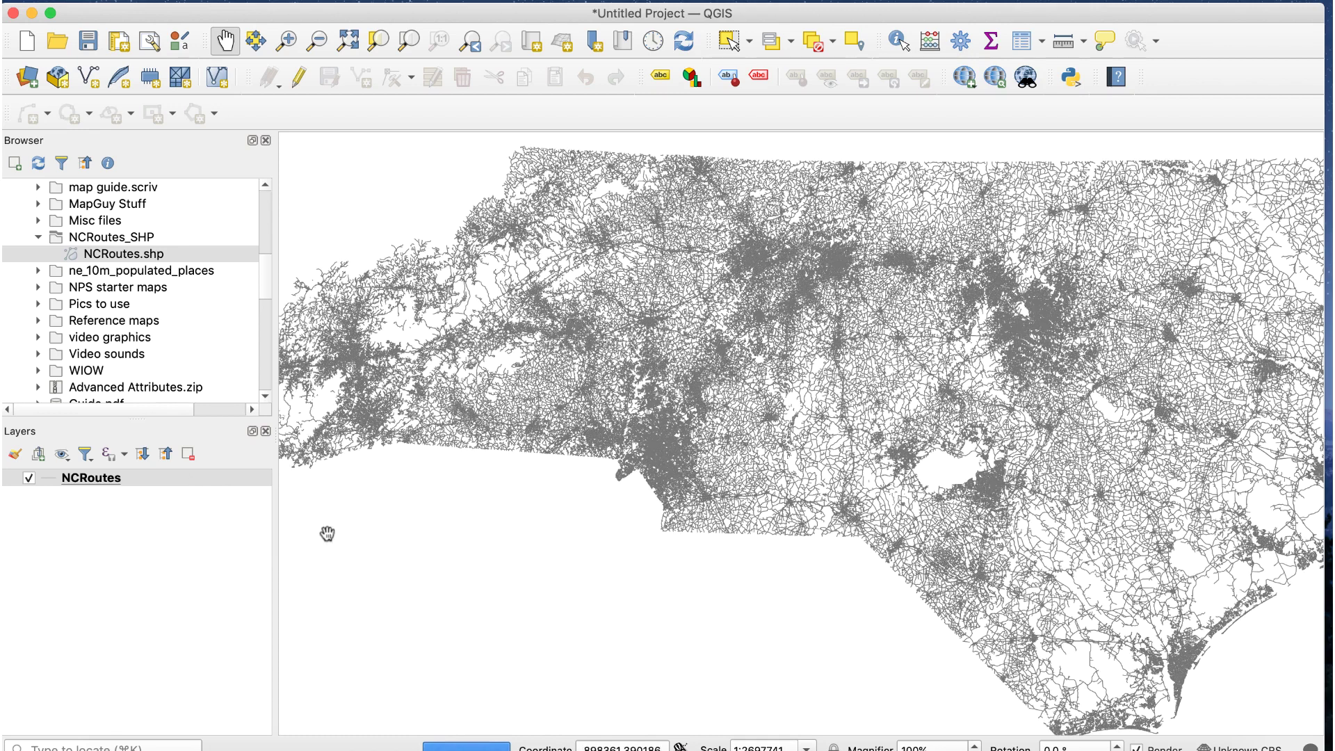
right_click(212, 480)
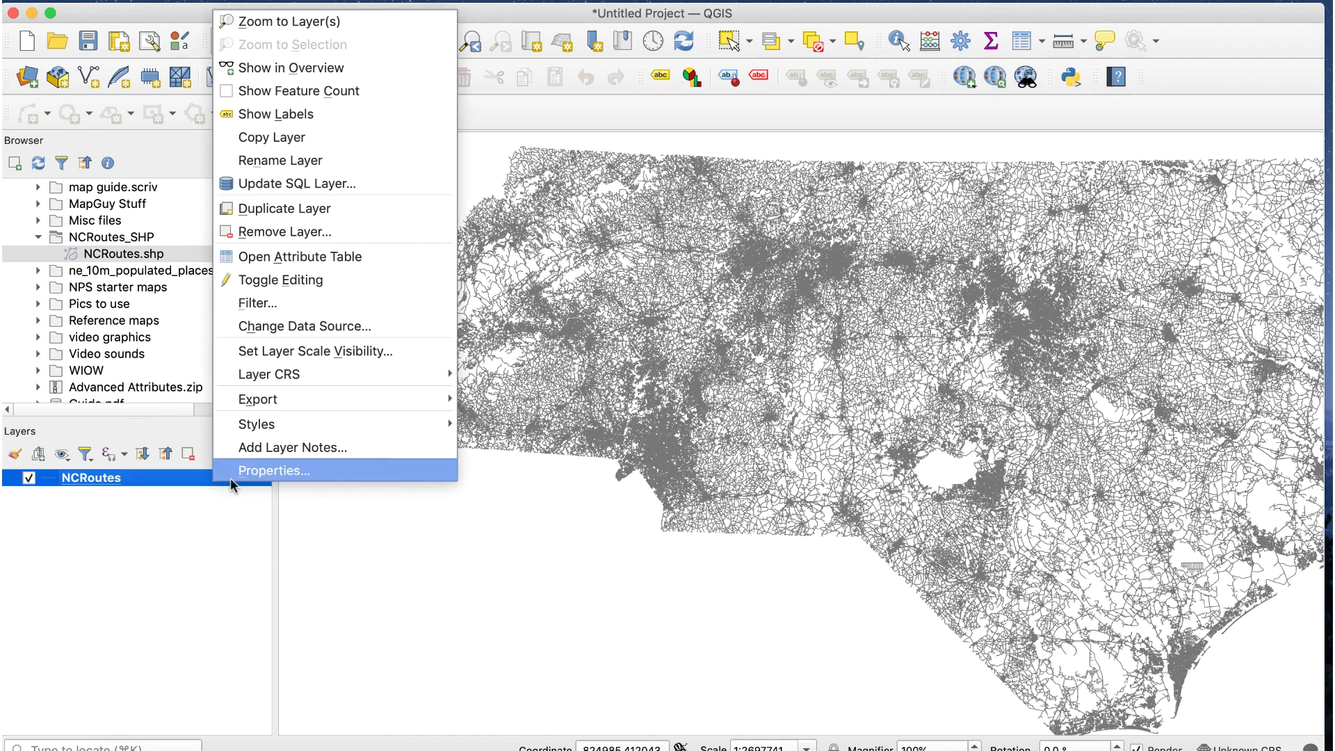
click(306, 304)
double_click(365, 201)
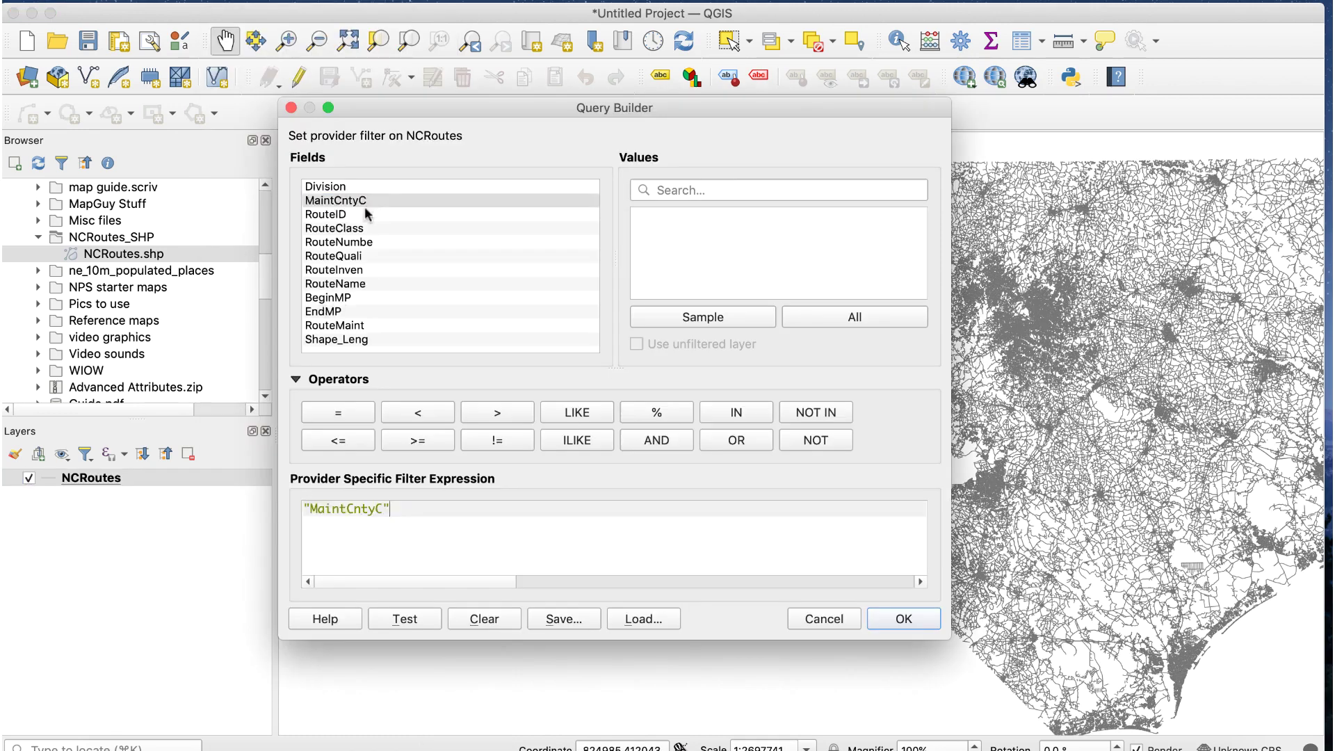
click(335, 416)
click(855, 317)
scroll(702, 261, down, 15)
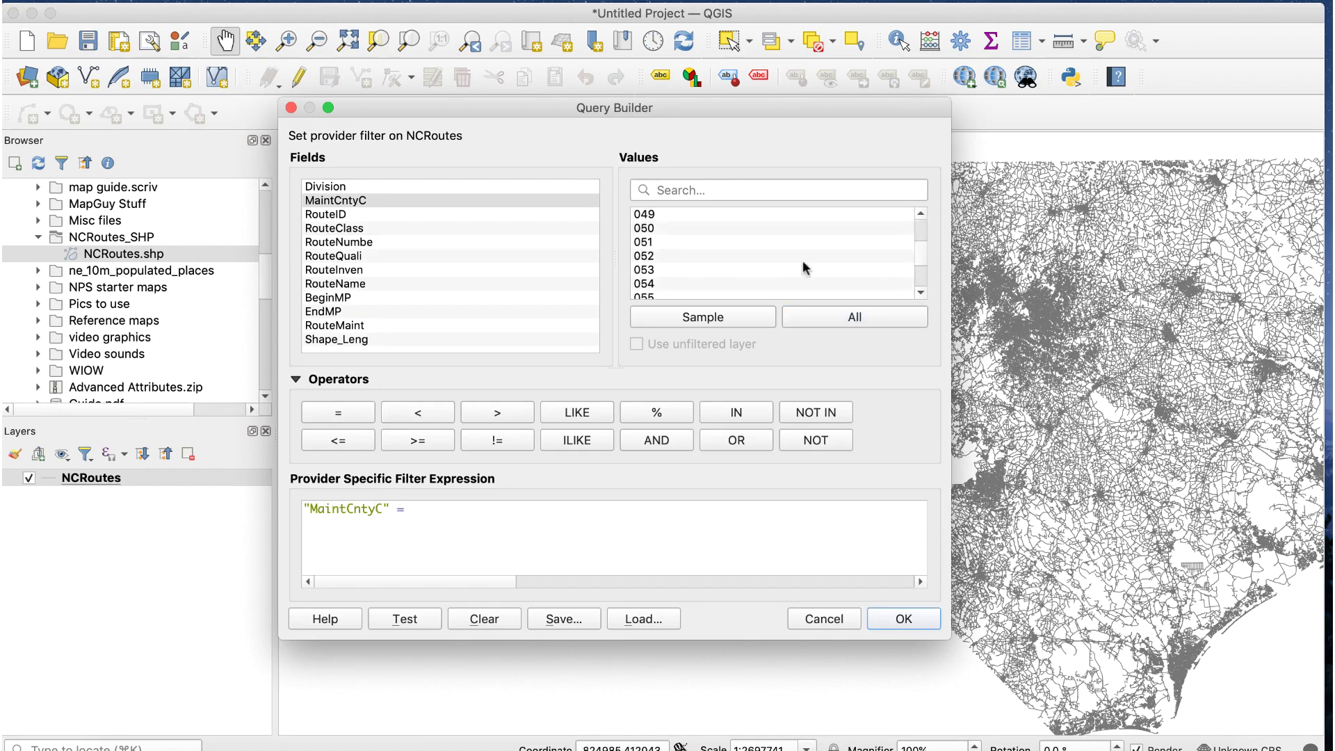
double_click(694, 243)
click(902, 617)
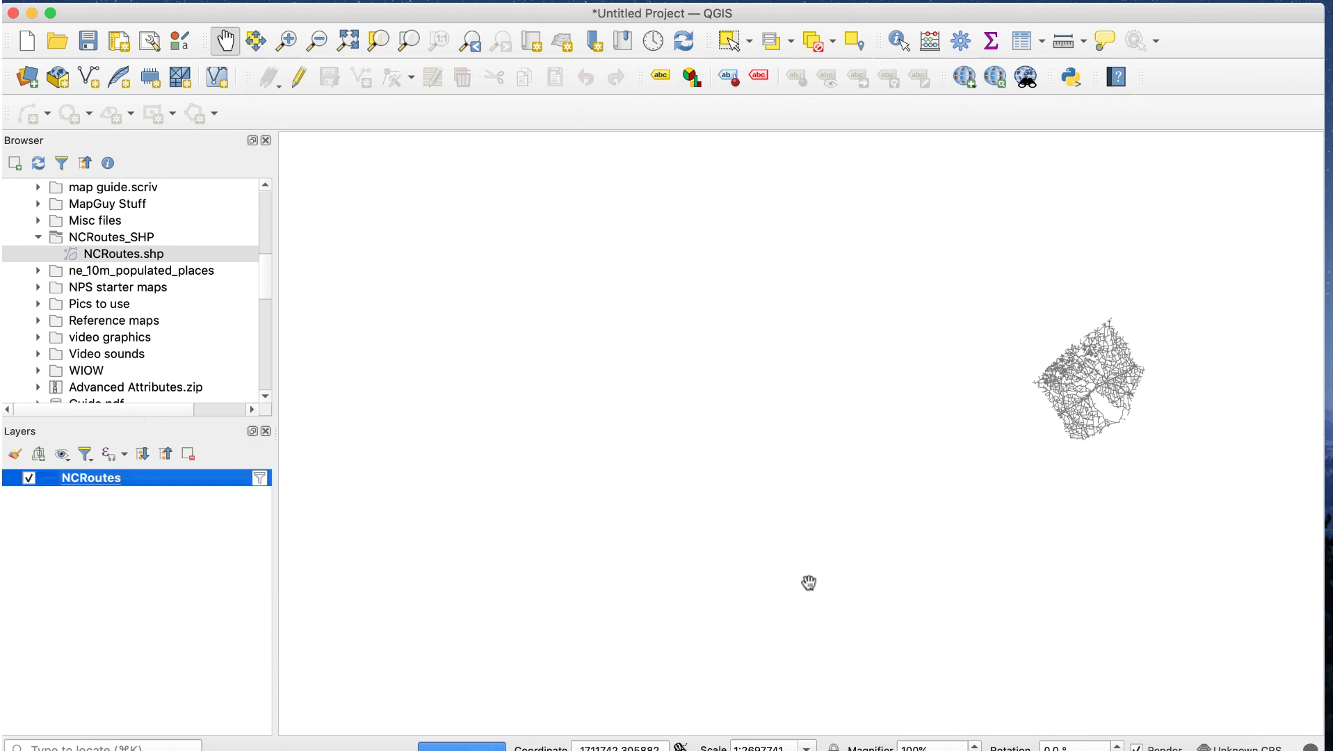
drag(1077, 416, 820, 427)
scroll(778, 426, up, 1)
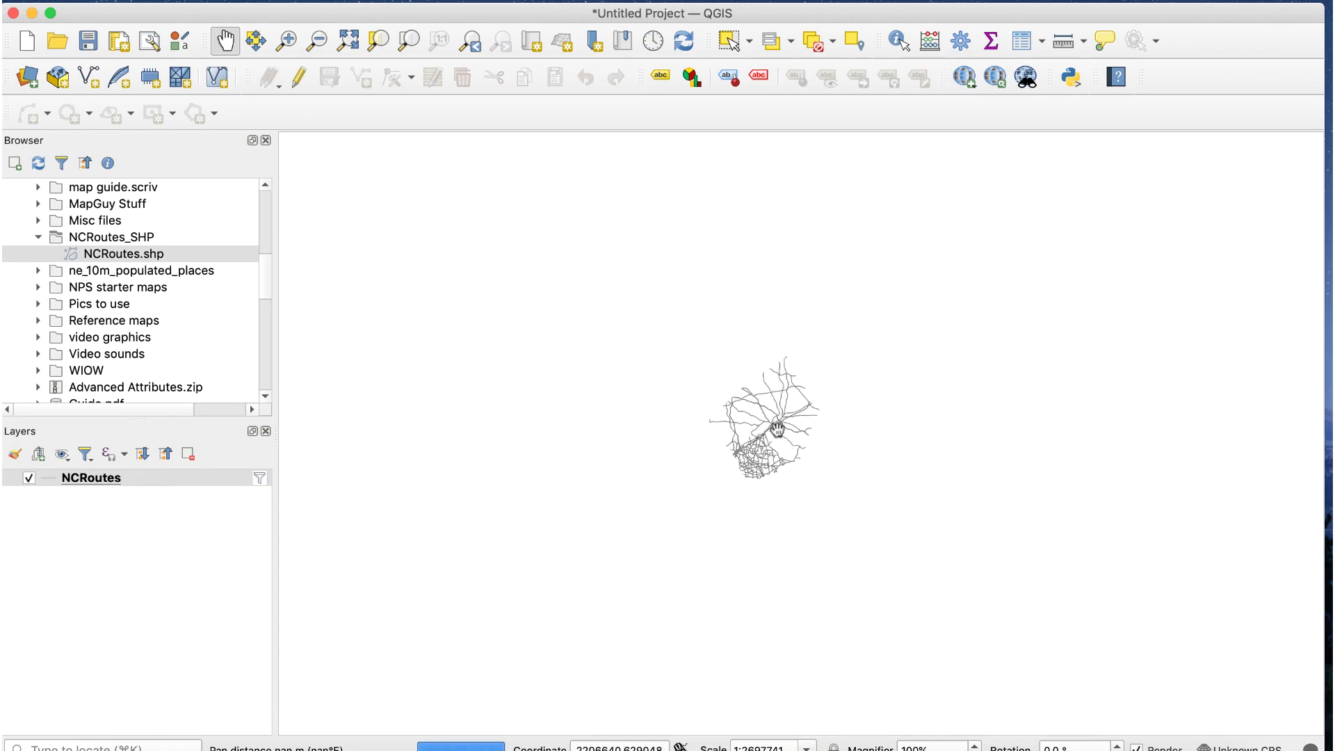
scroll(778, 426, up, 2)
drag(783, 383, 837, 463)
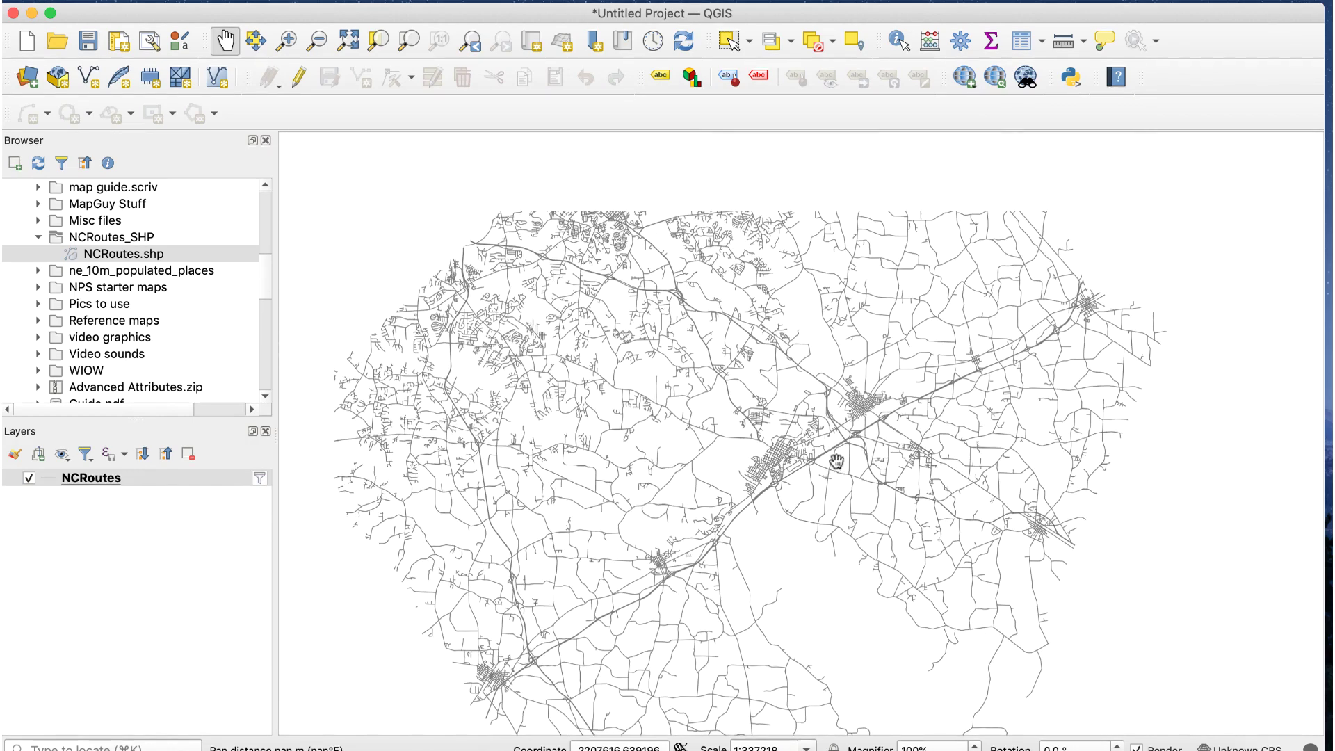